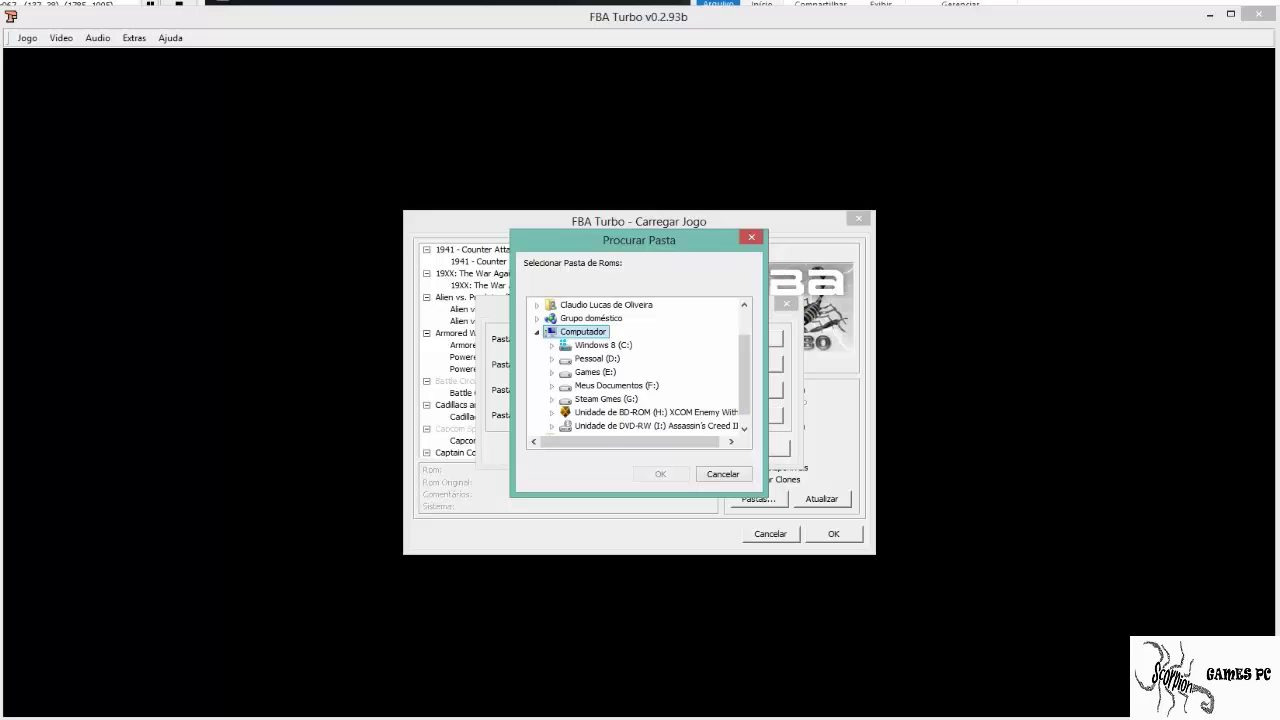
Step: Set ROM folder 1 to E:\Emuladores\Arcade\Capcom\roms\ and refresh the game list
double_click(584, 371)
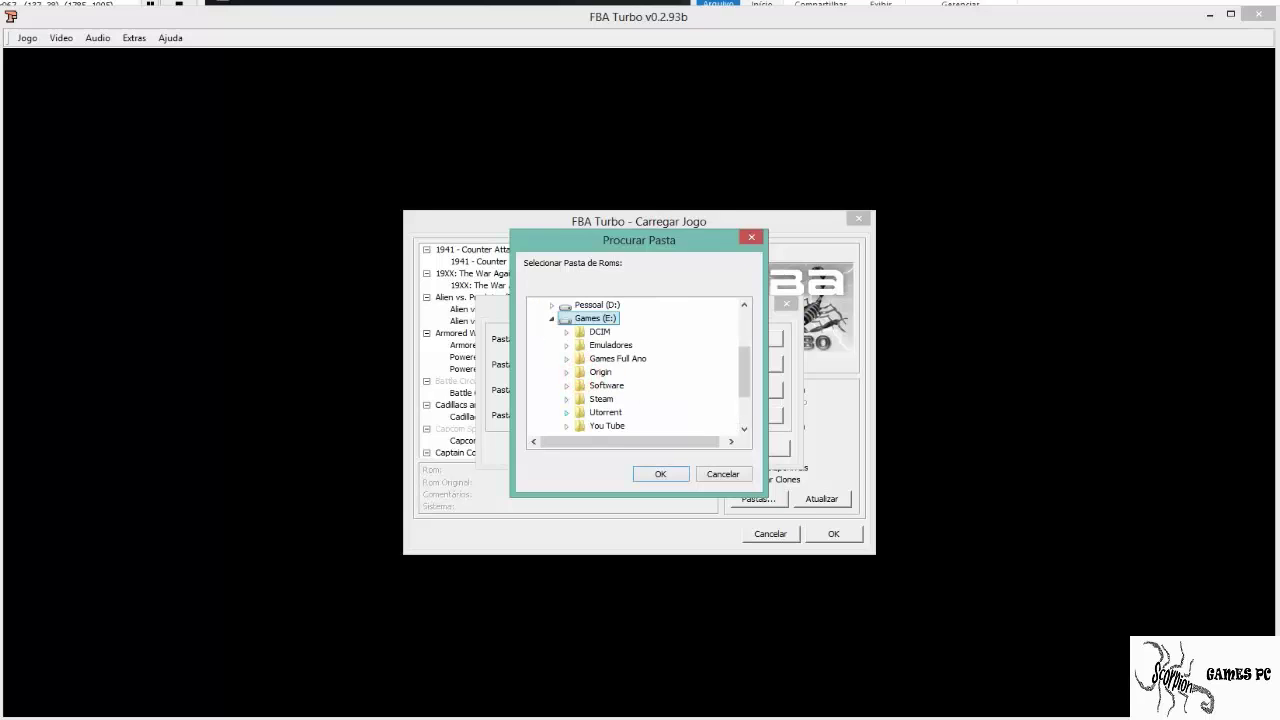
double_click(605, 344)
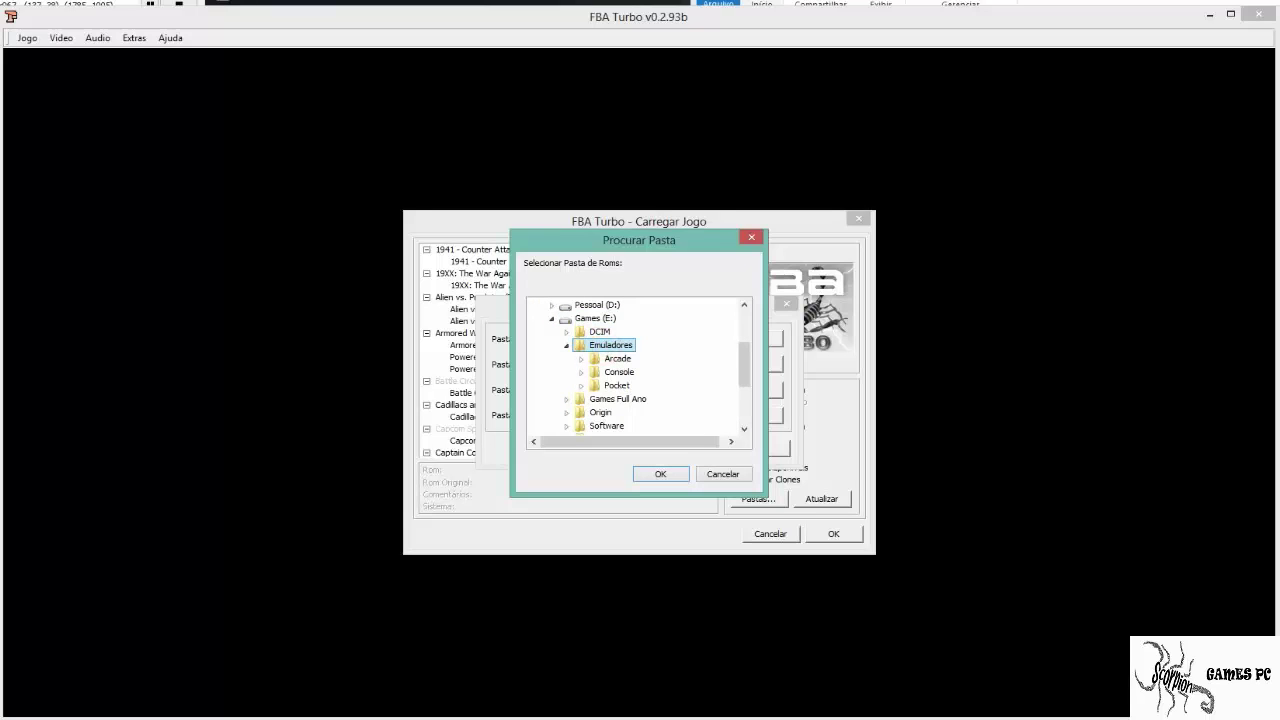
double_click(617, 358)
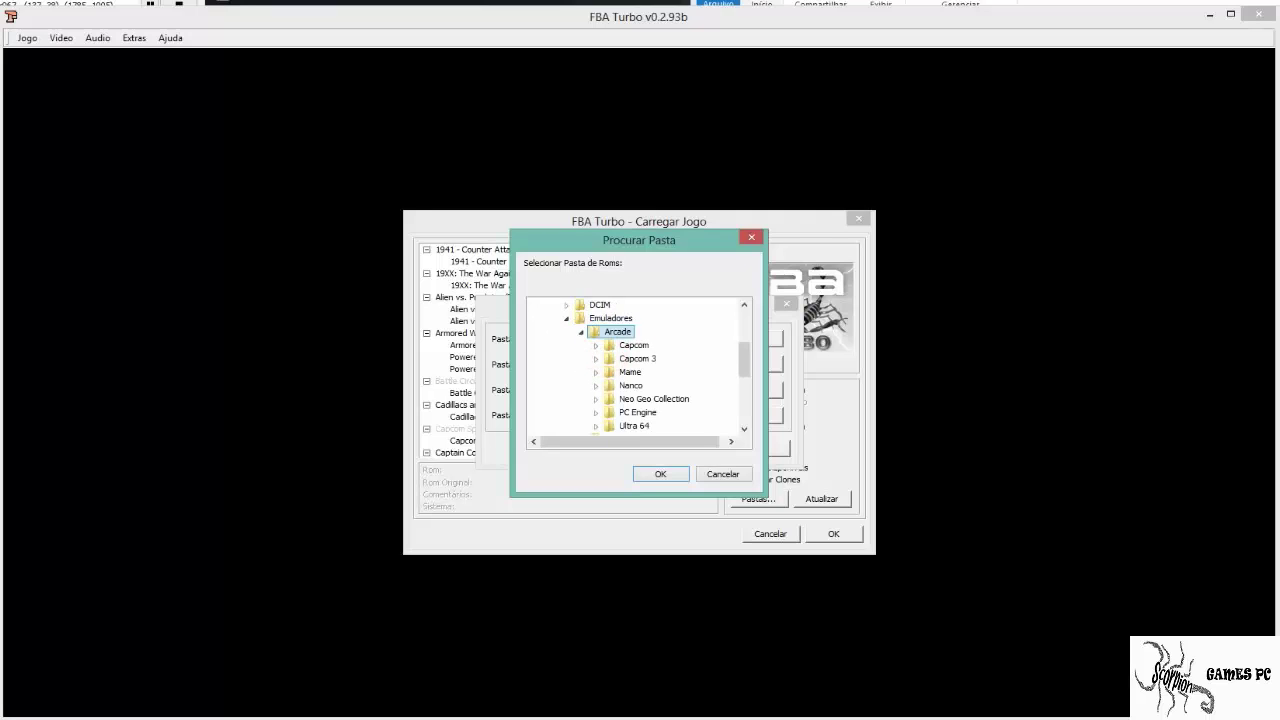
double_click(625, 347)
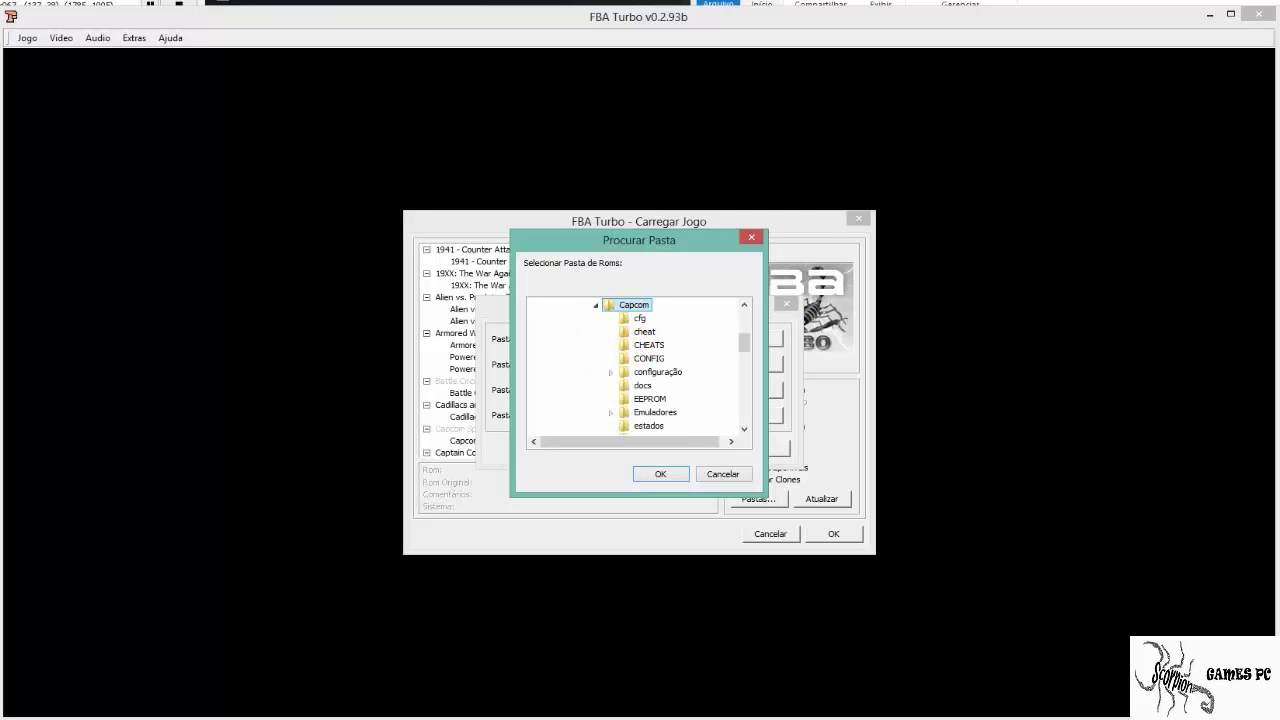
click(745, 400)
click(745, 400)
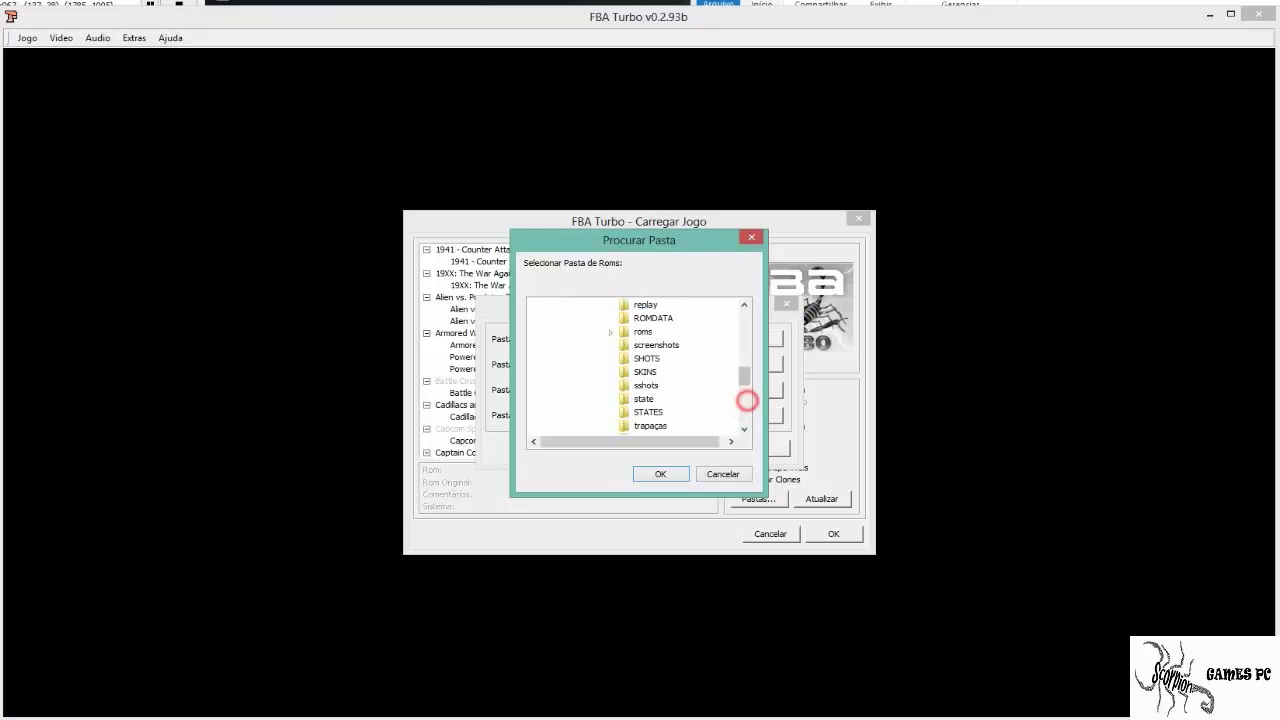
click(645, 332)
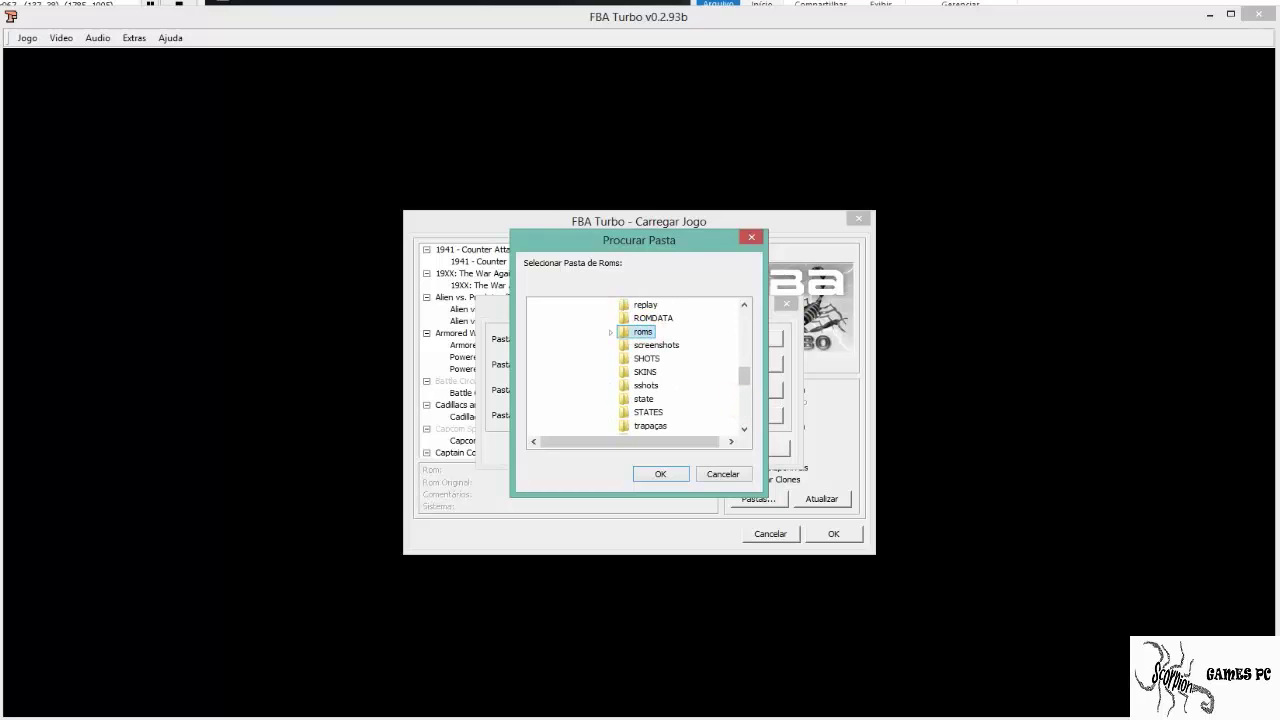
click(660, 473)
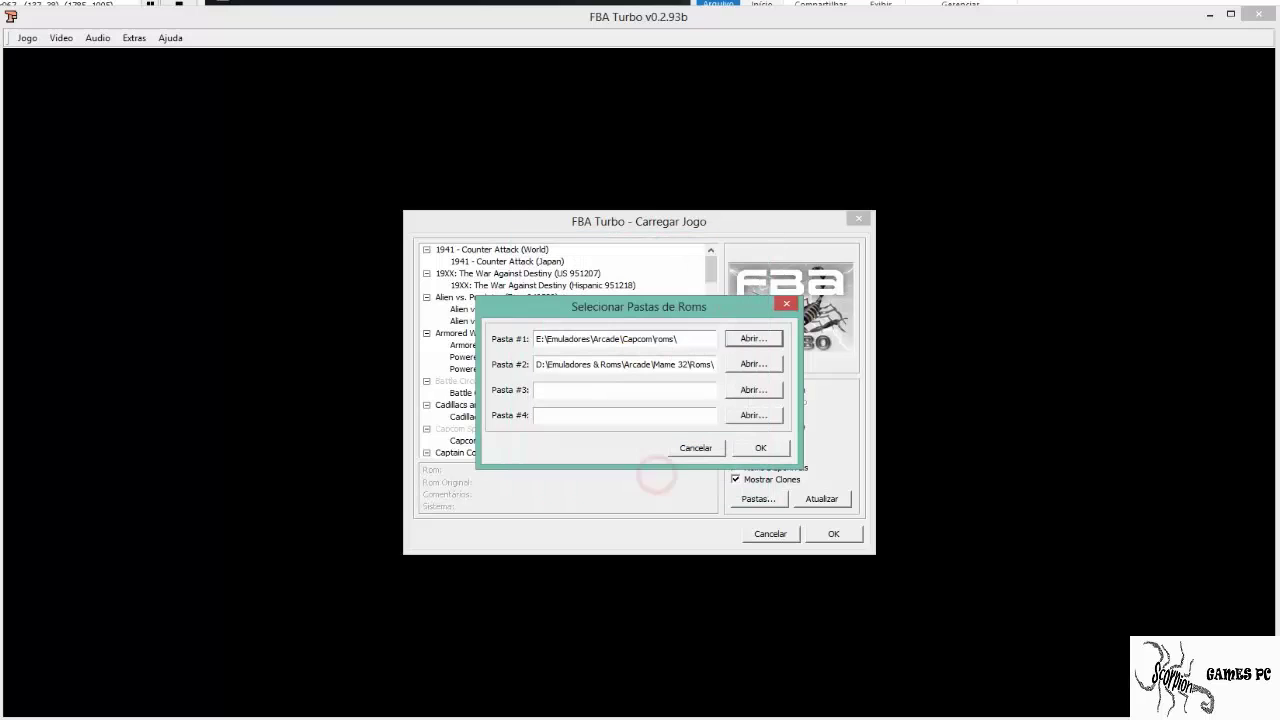
click(760, 447)
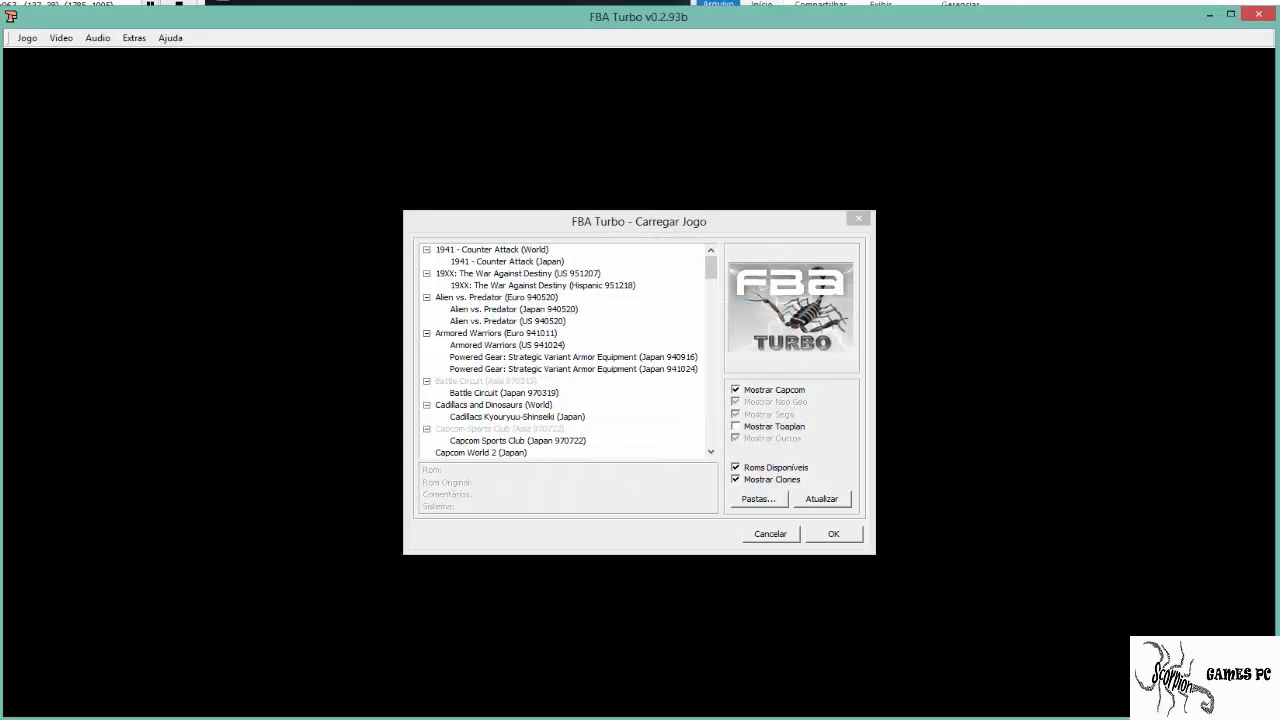
click(820, 498)
Step: Look through the whole list of available Capcom games and their clones, return to its start, and close the game loader
mouse_move(709, 263)
mouse_down()
mouse_move(709, 433)
mouse_move(709, 265)
mouse_up()
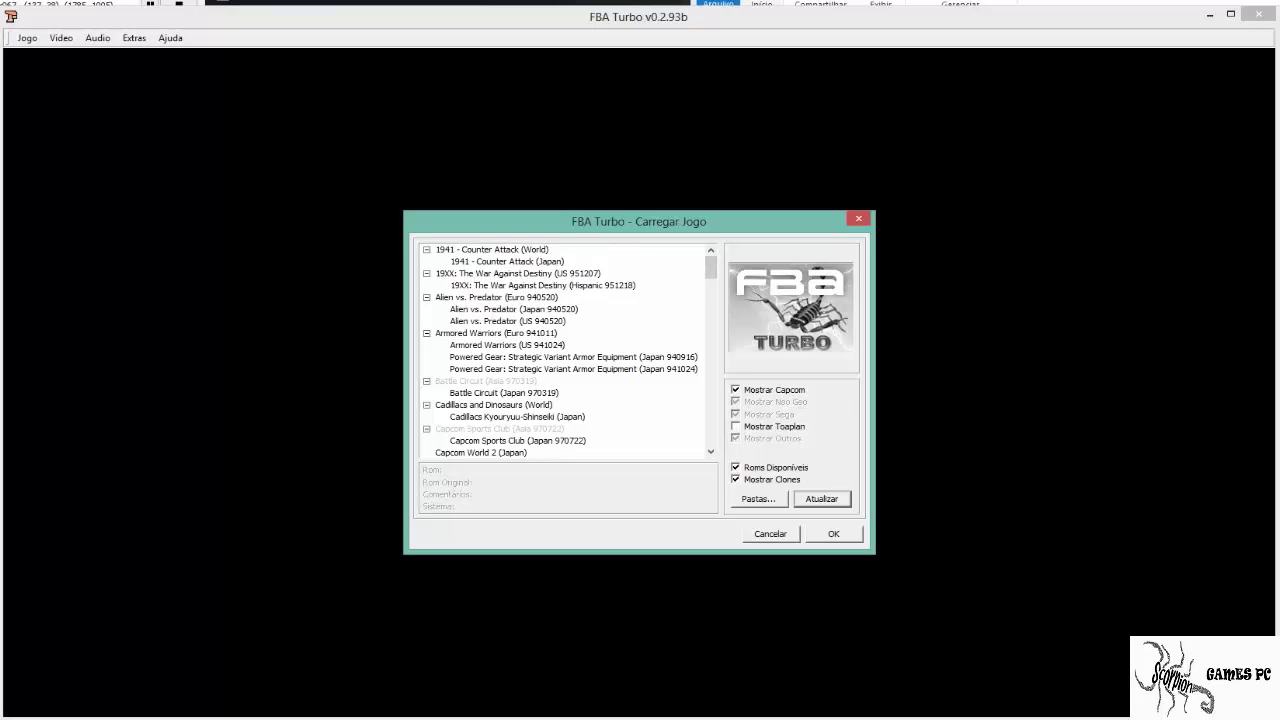
click(711, 452)
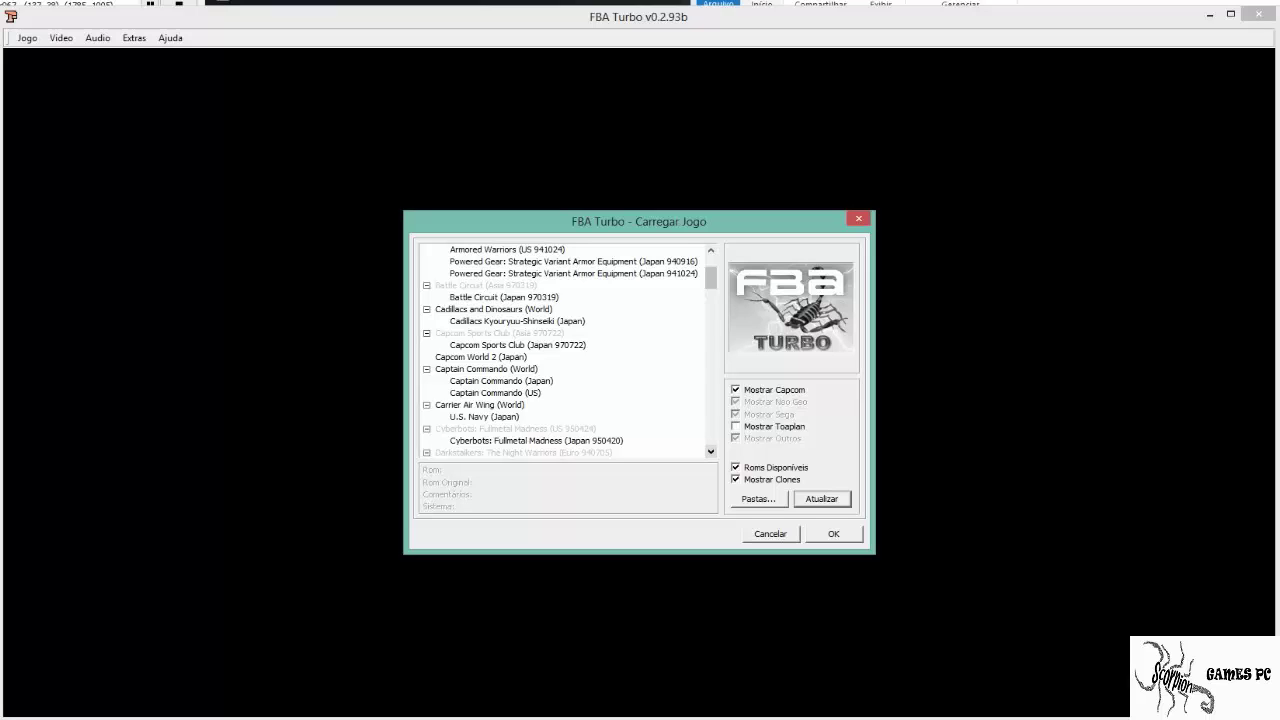
drag(710, 451, 710, 451)
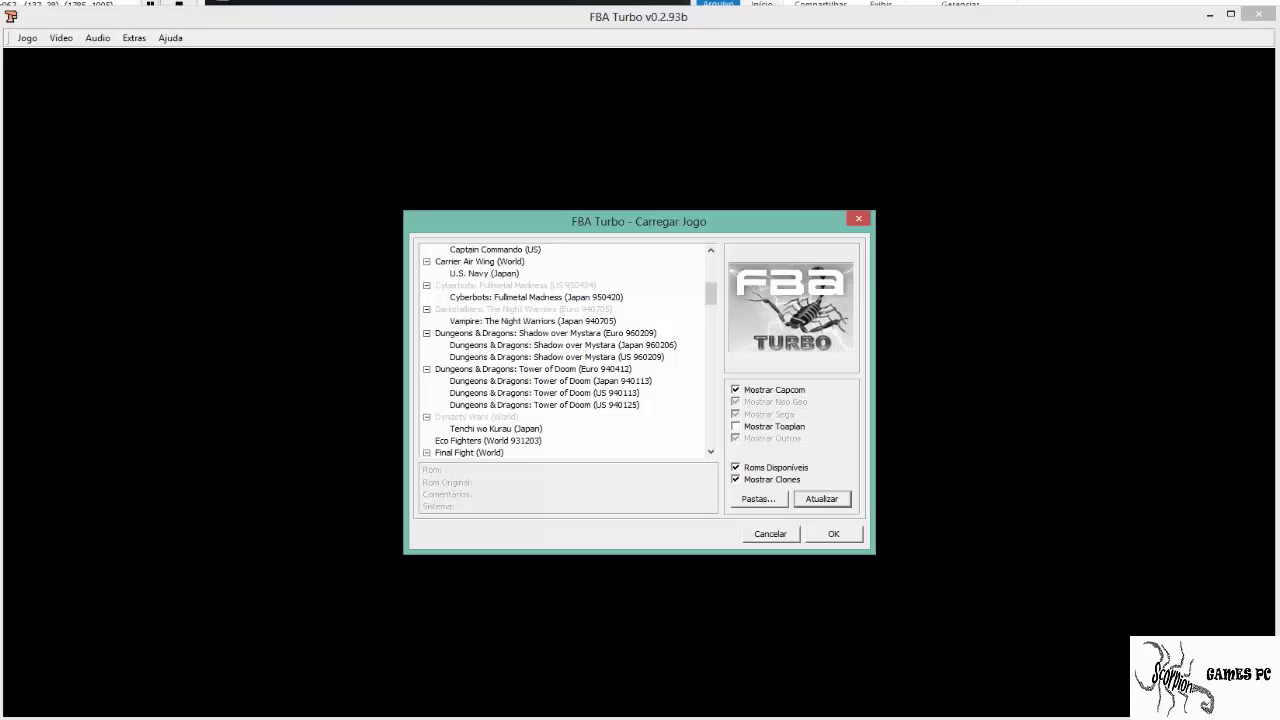
click(711, 452)
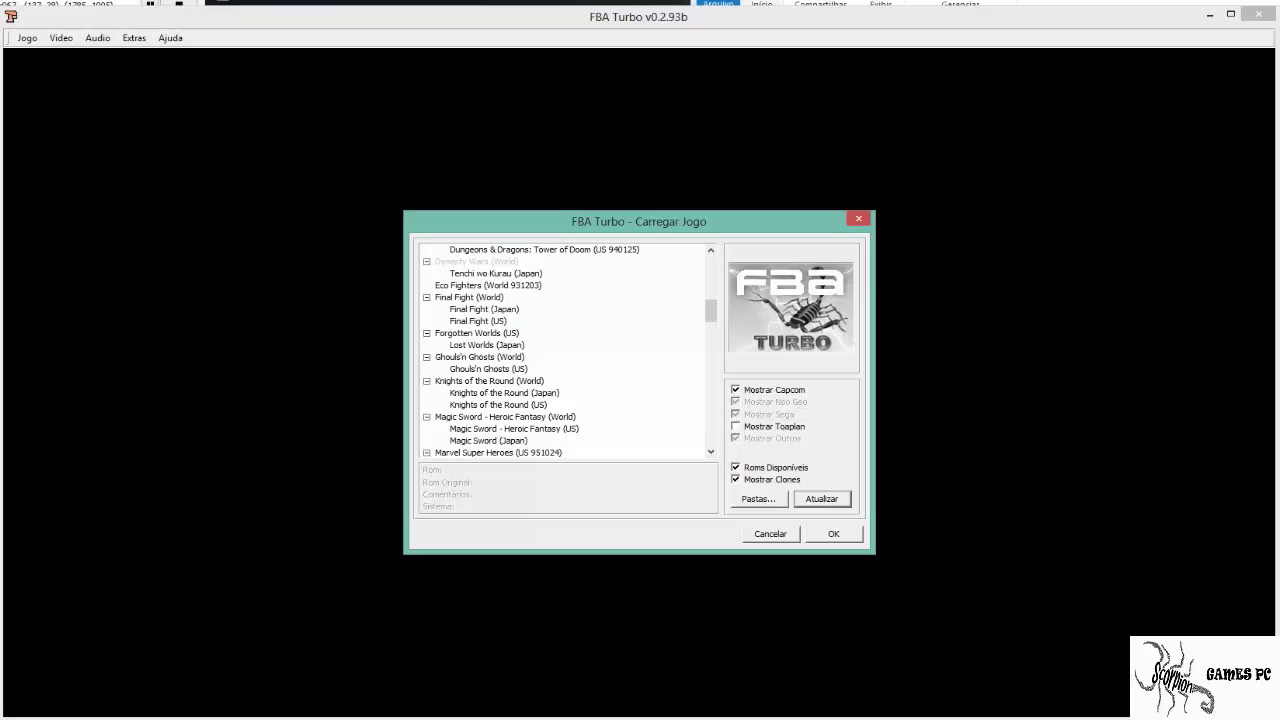
click(711, 452)
click(711, 452)
click(711, 452)
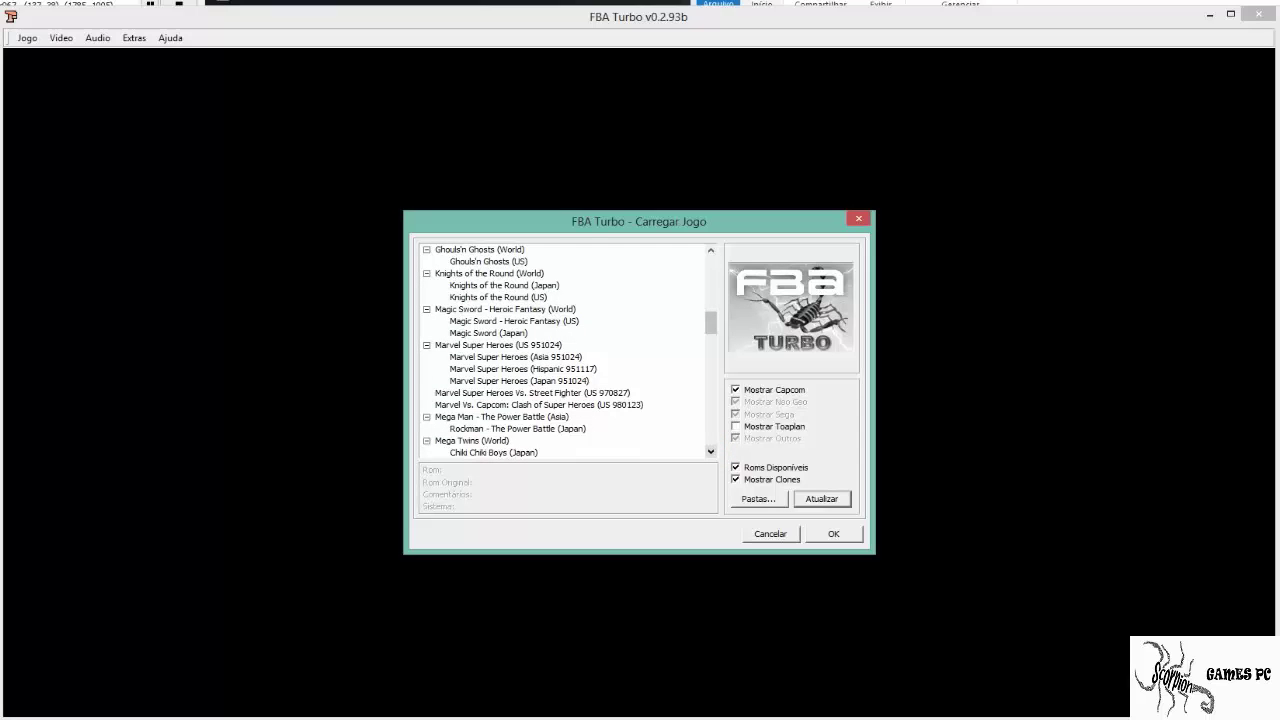
drag(711, 452, 711, 452)
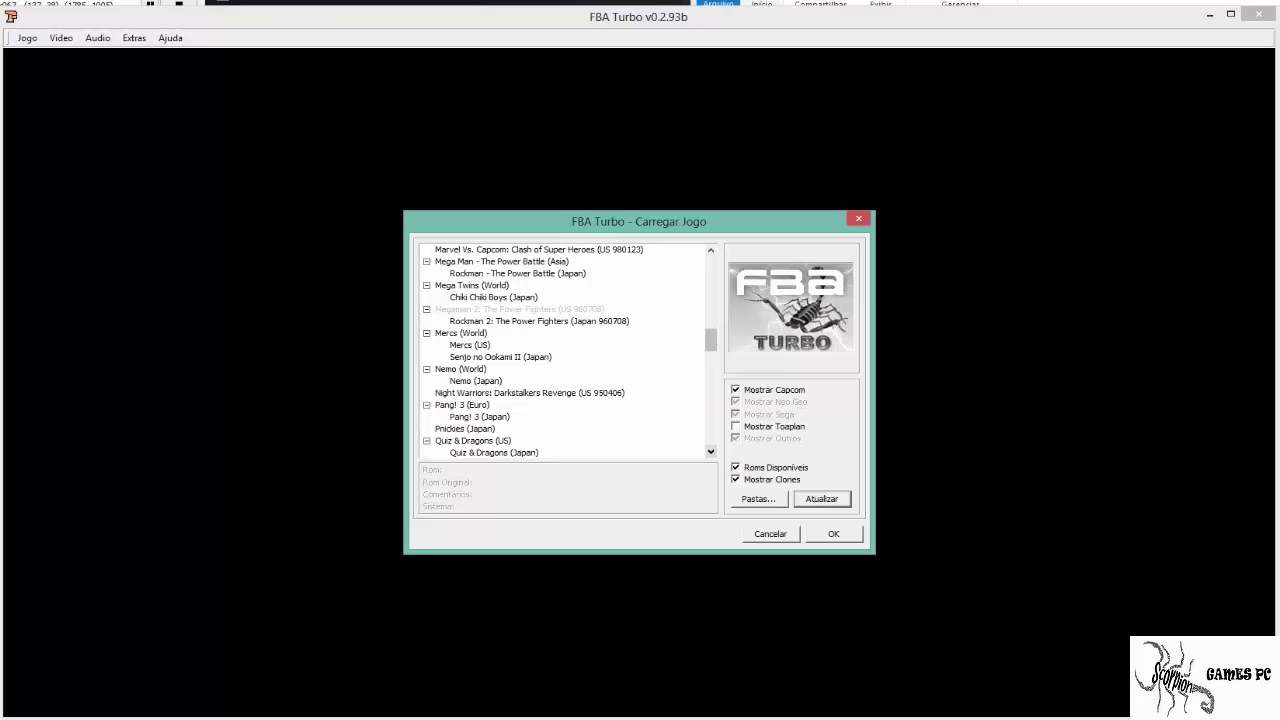
drag(711, 452, 711, 452)
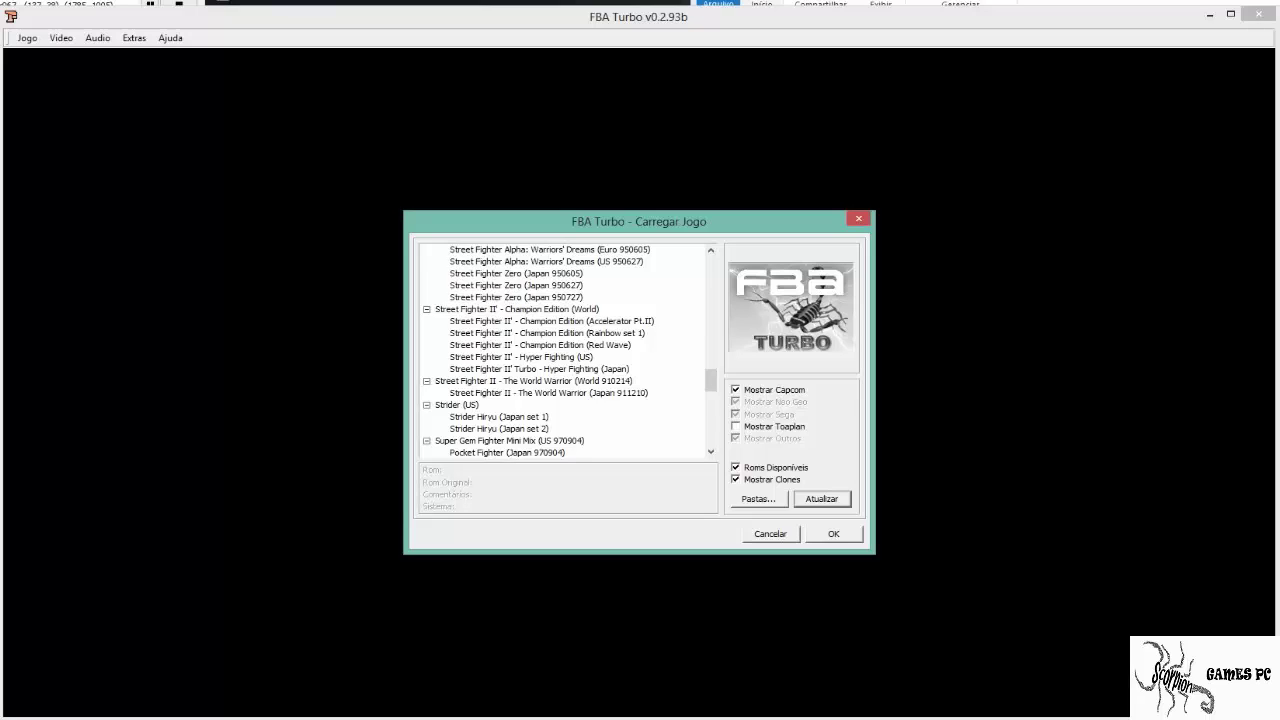
click(710, 451)
click(710, 451)
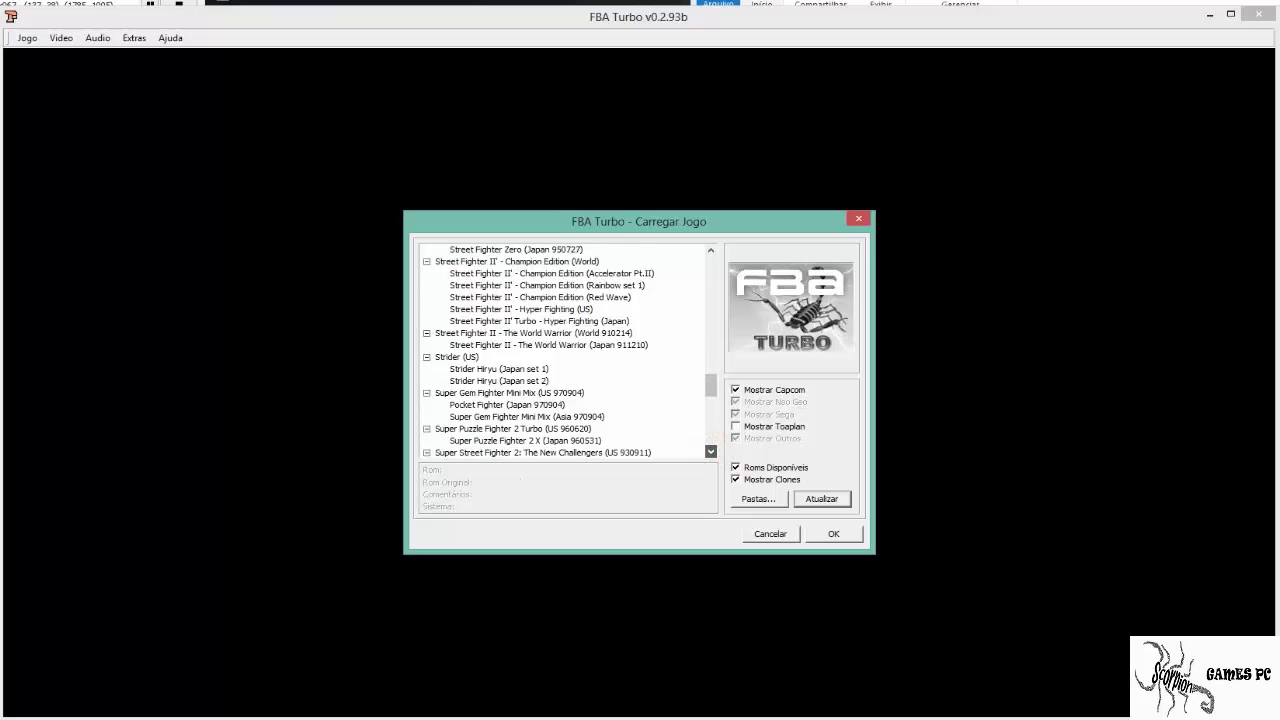
click(710, 451)
click(710, 451)
click(710, 451)
click(710, 451)
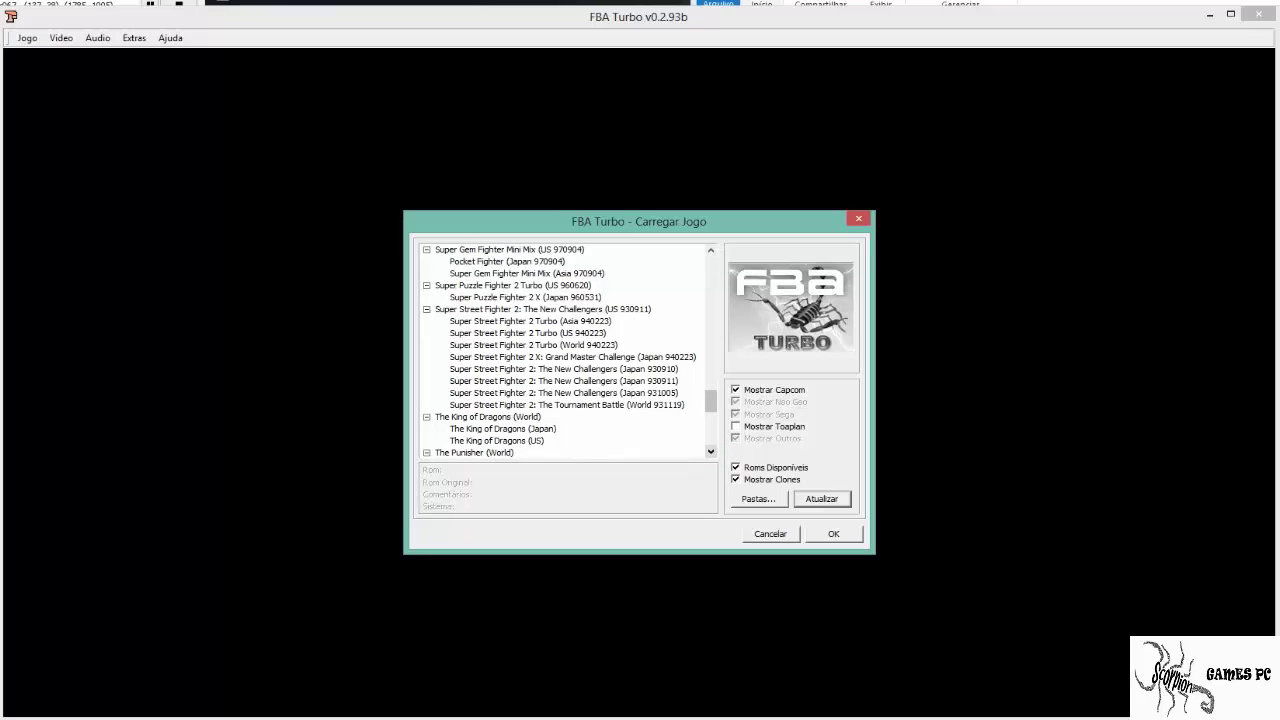
click(710, 451)
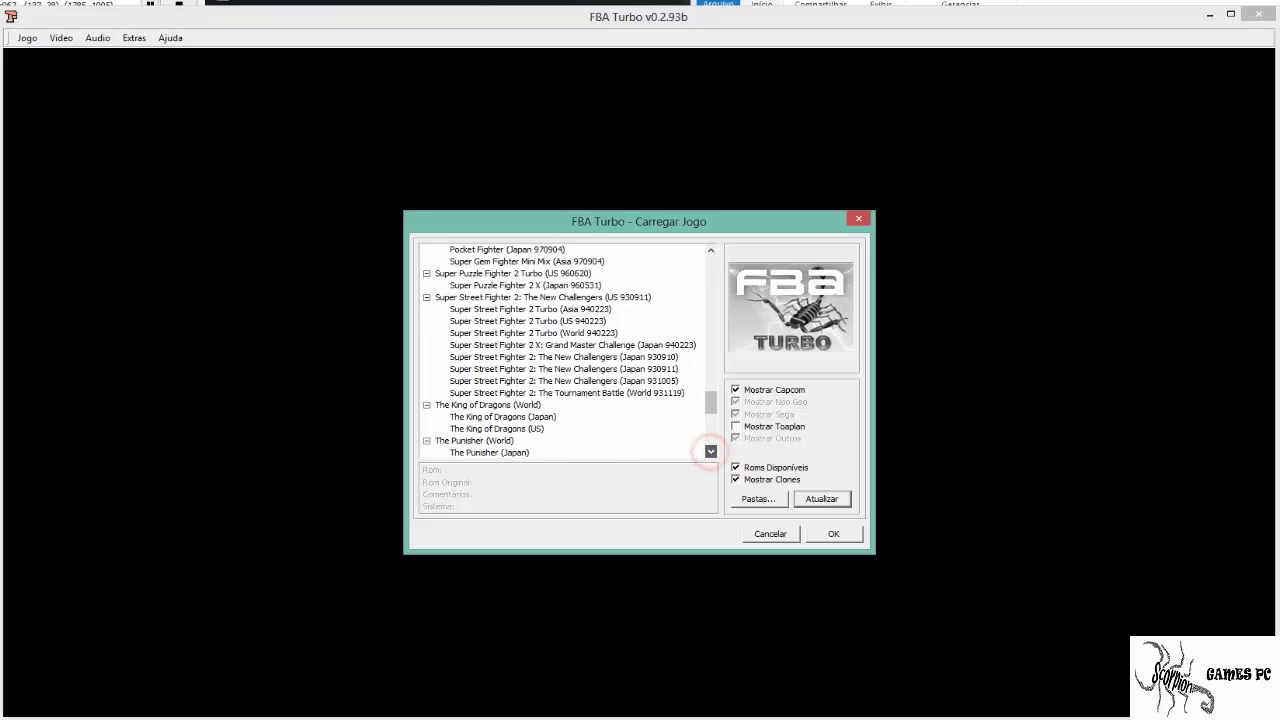
click(710, 451)
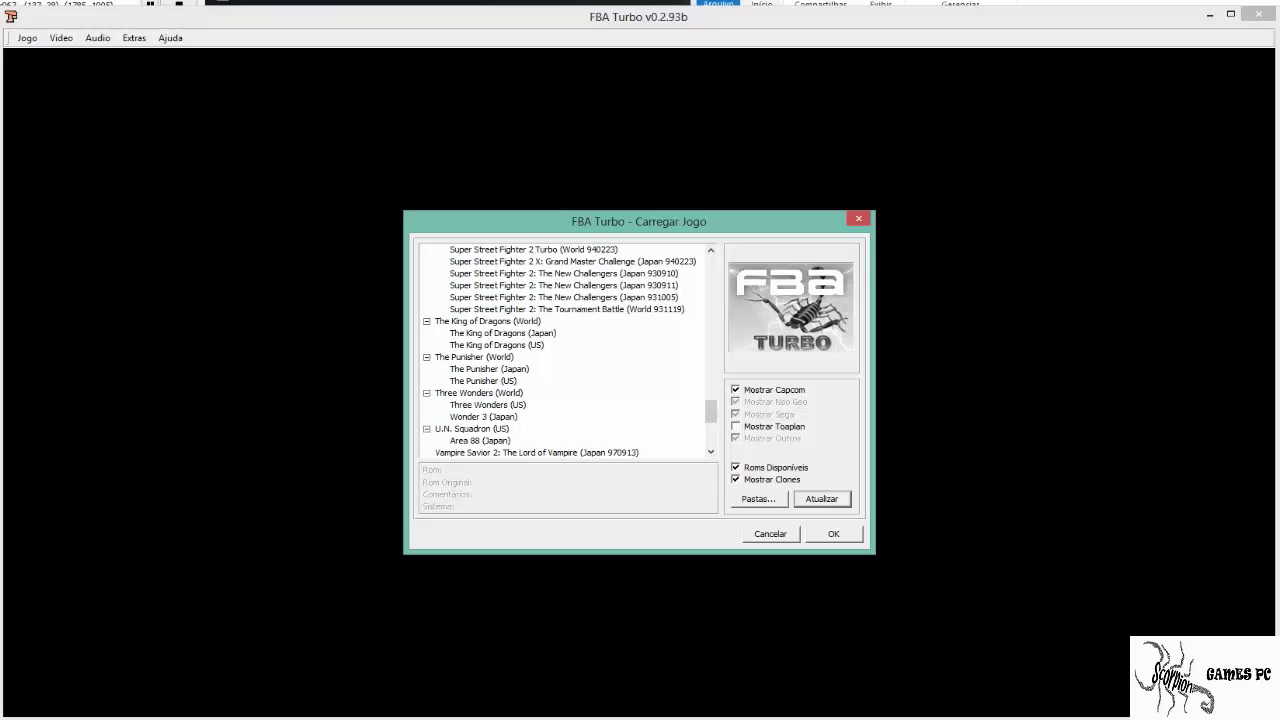
click(710, 451)
click(710, 451)
click(710, 451)
click(710, 451)
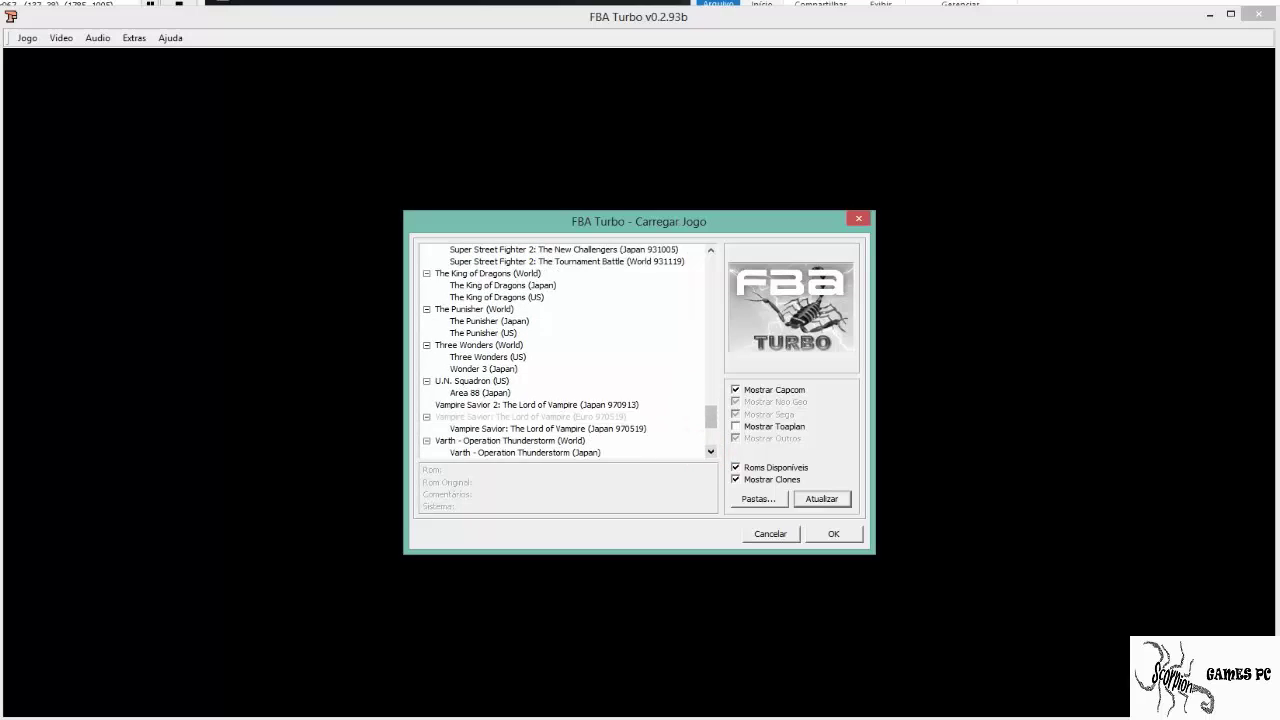
click(710, 451)
click(710, 451)
click(710, 451)
click(710, 451)
click(710, 451)
click(710, 451)
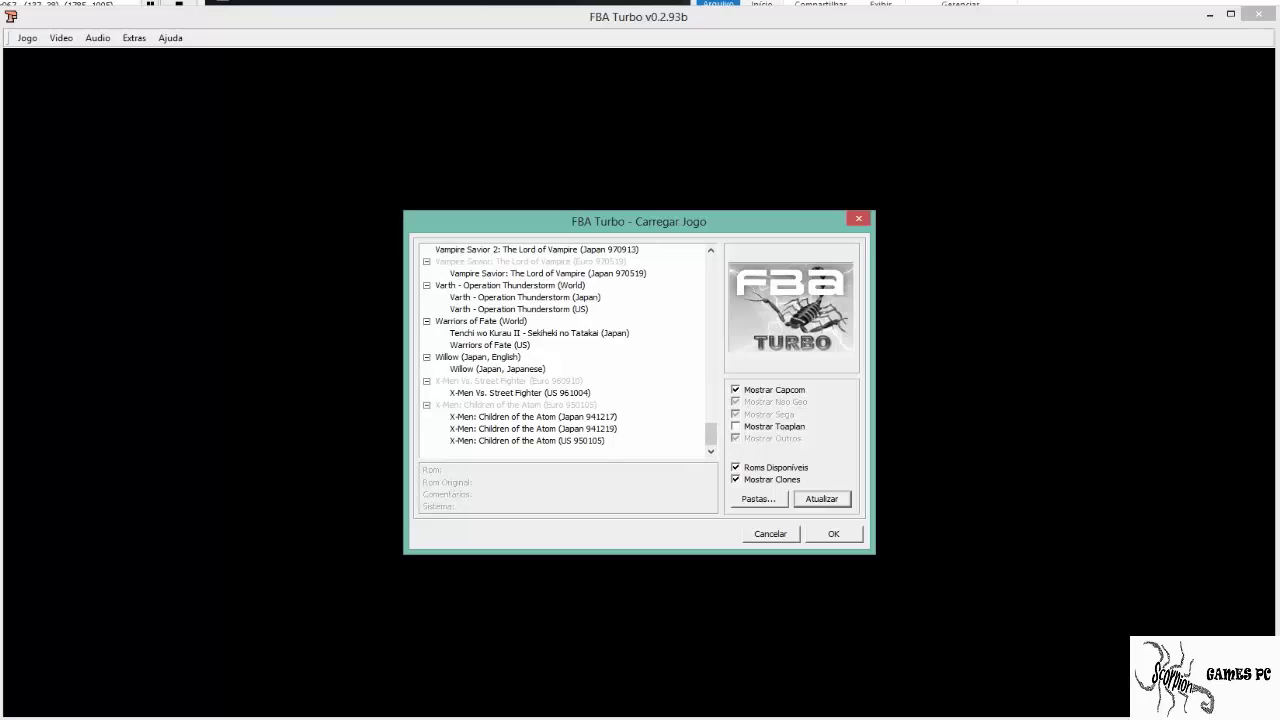
drag(710, 433, 710, 266)
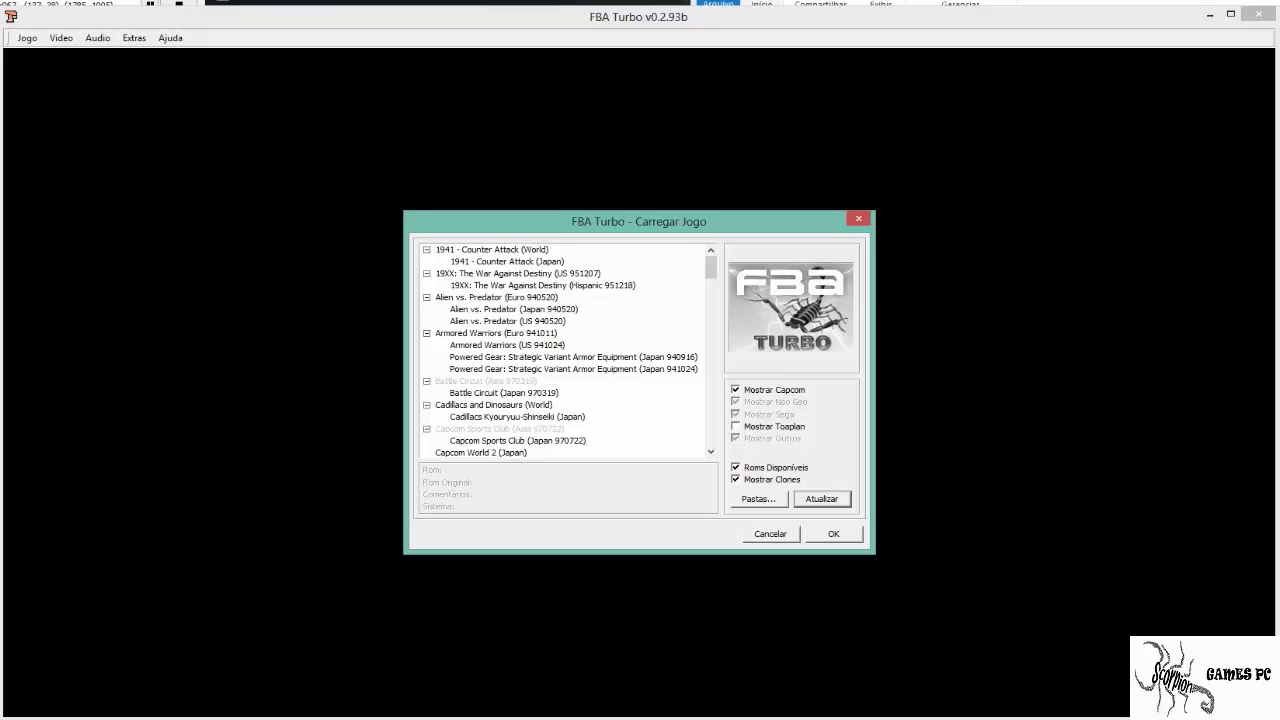
click(833, 533)
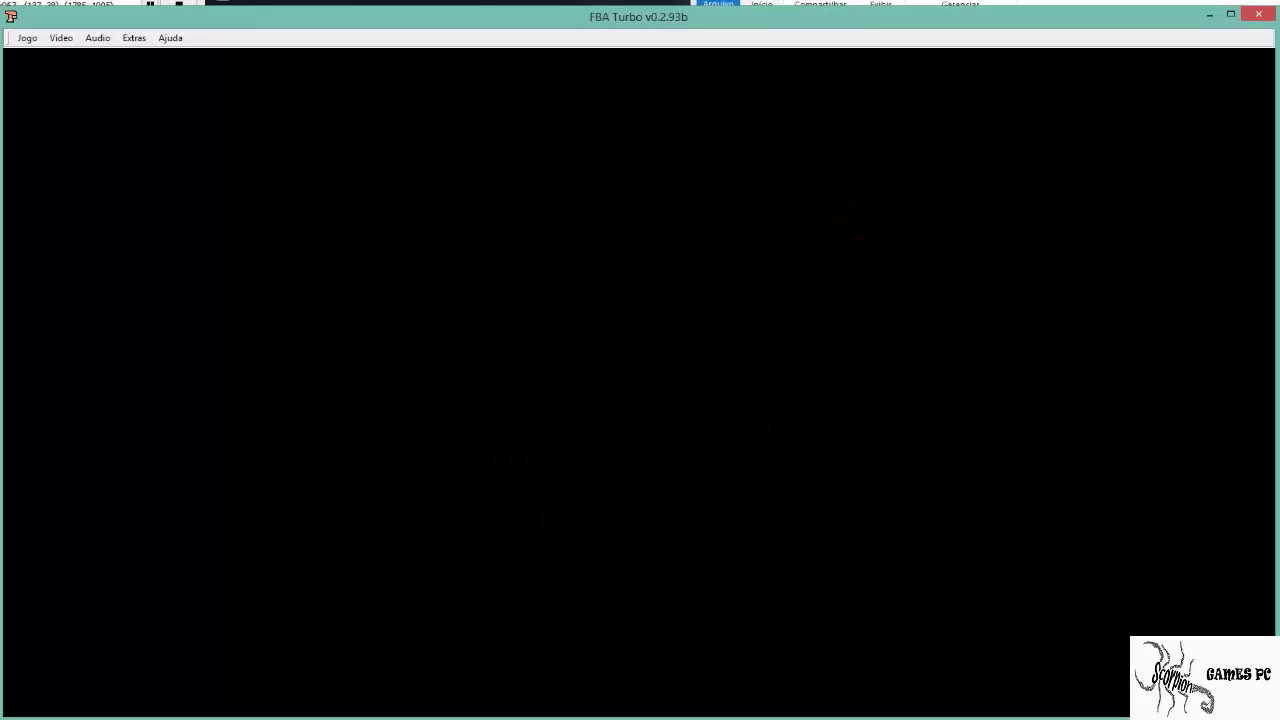
Step: Examine the renderer choices in Efeitos de Vídeo and the settings offered in Opções de Efeitos
click(61, 38)
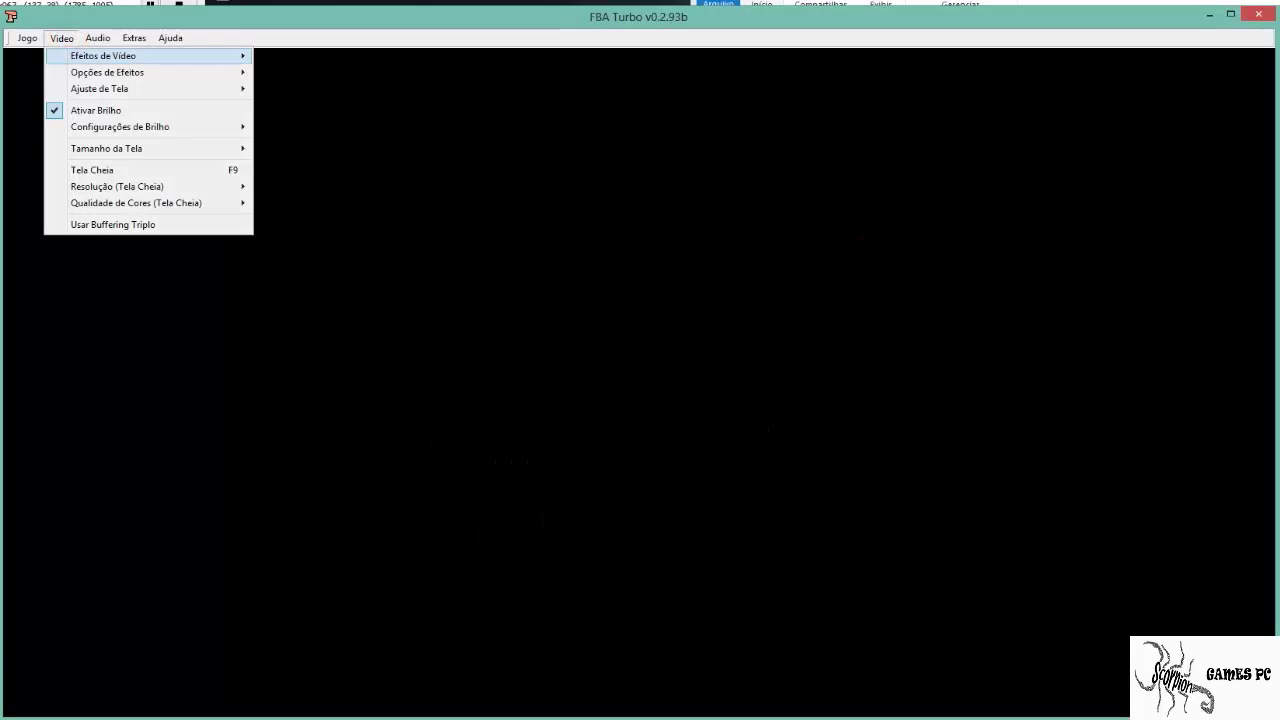
mouse_move(103, 56)
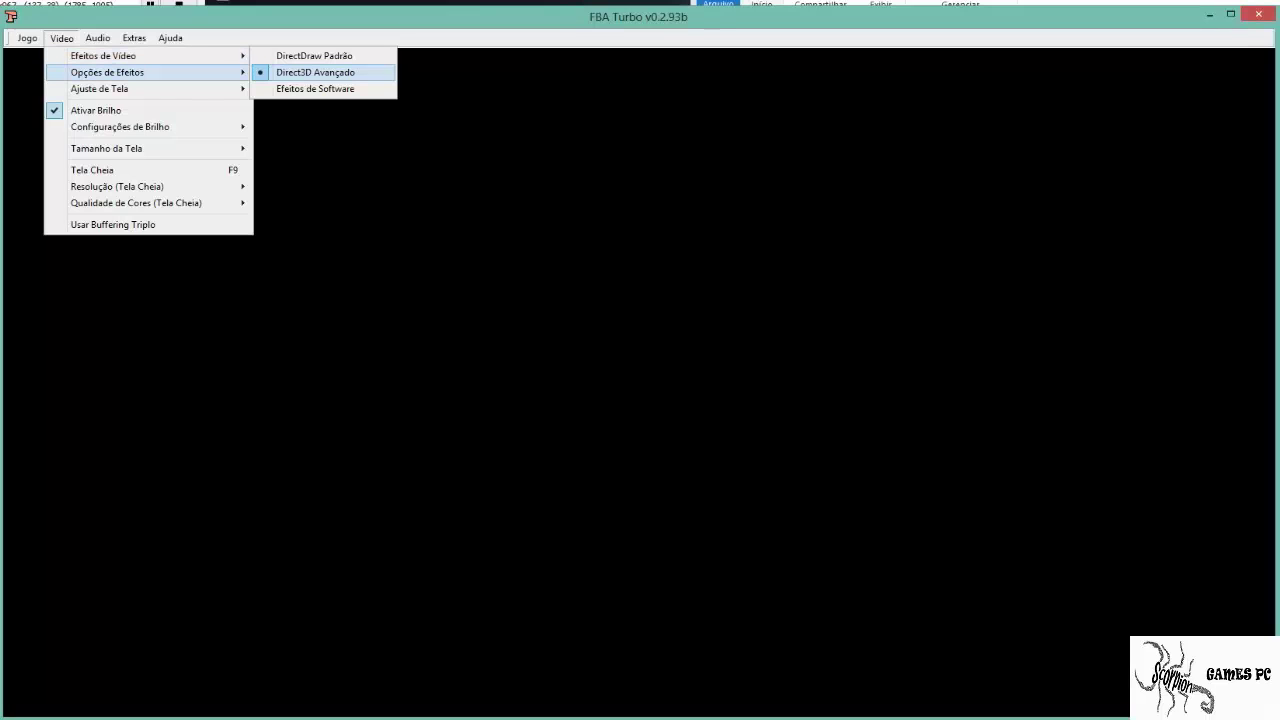
mouse_move(140, 72)
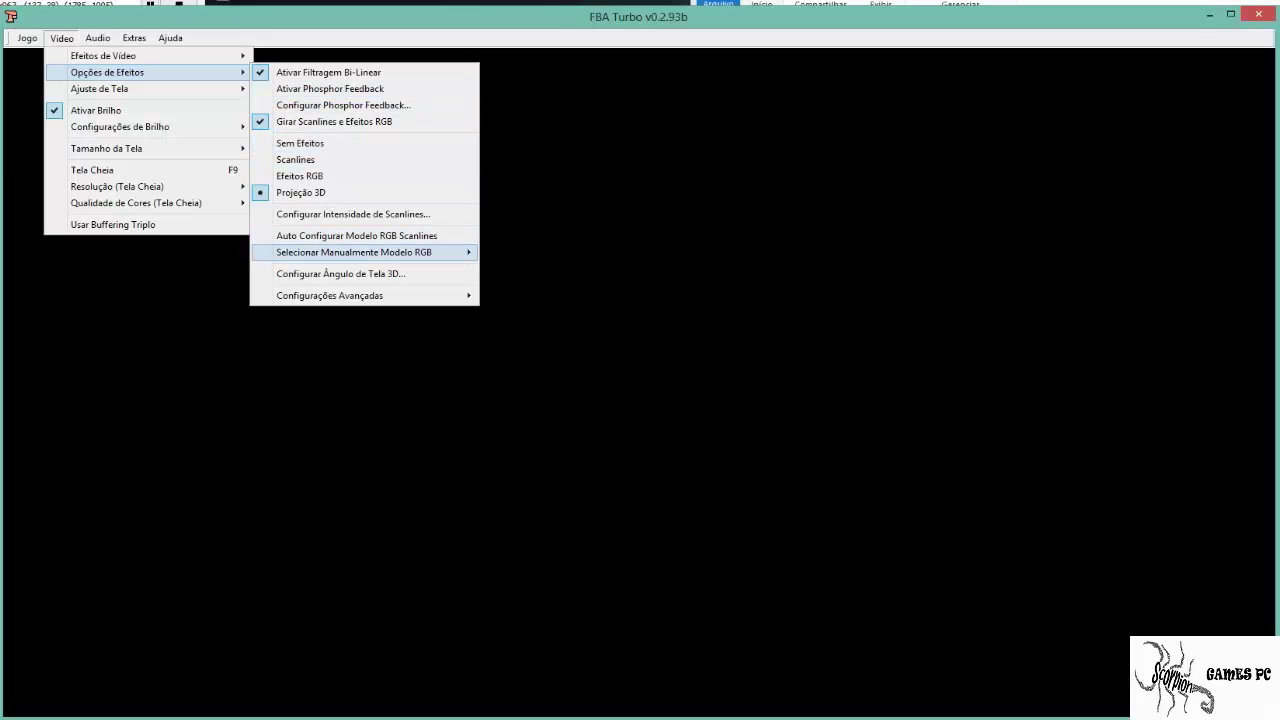
mouse_move(354, 252)
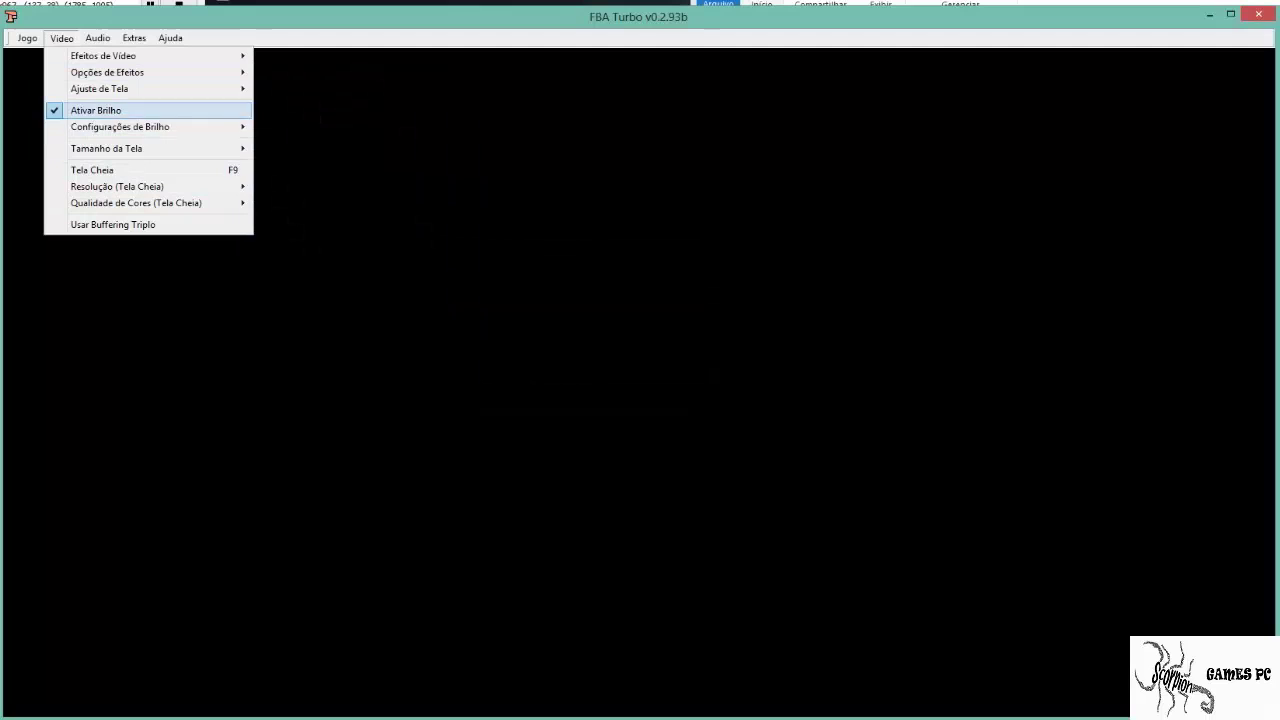
Step: Try another screen adjustment mode and switch back to Tela Inteira
mouse_move(99, 88)
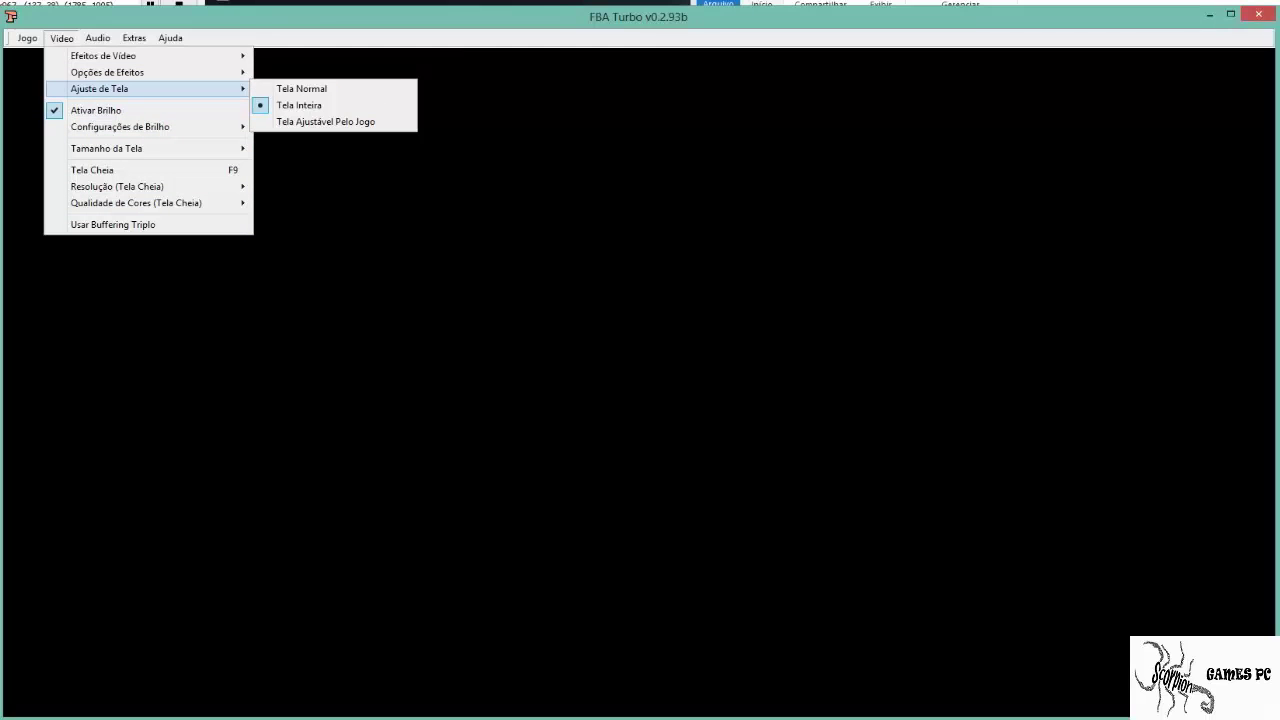
key(Return)
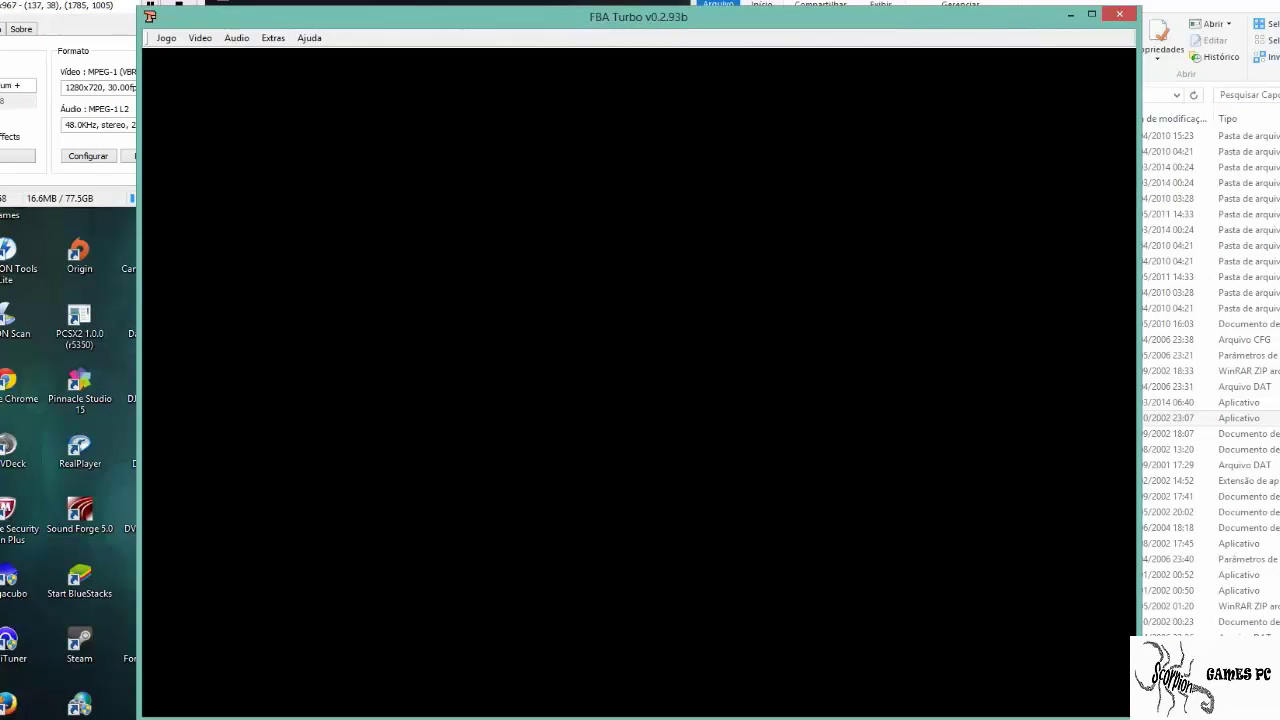
click(242, 39)
mouse_move(202, 38)
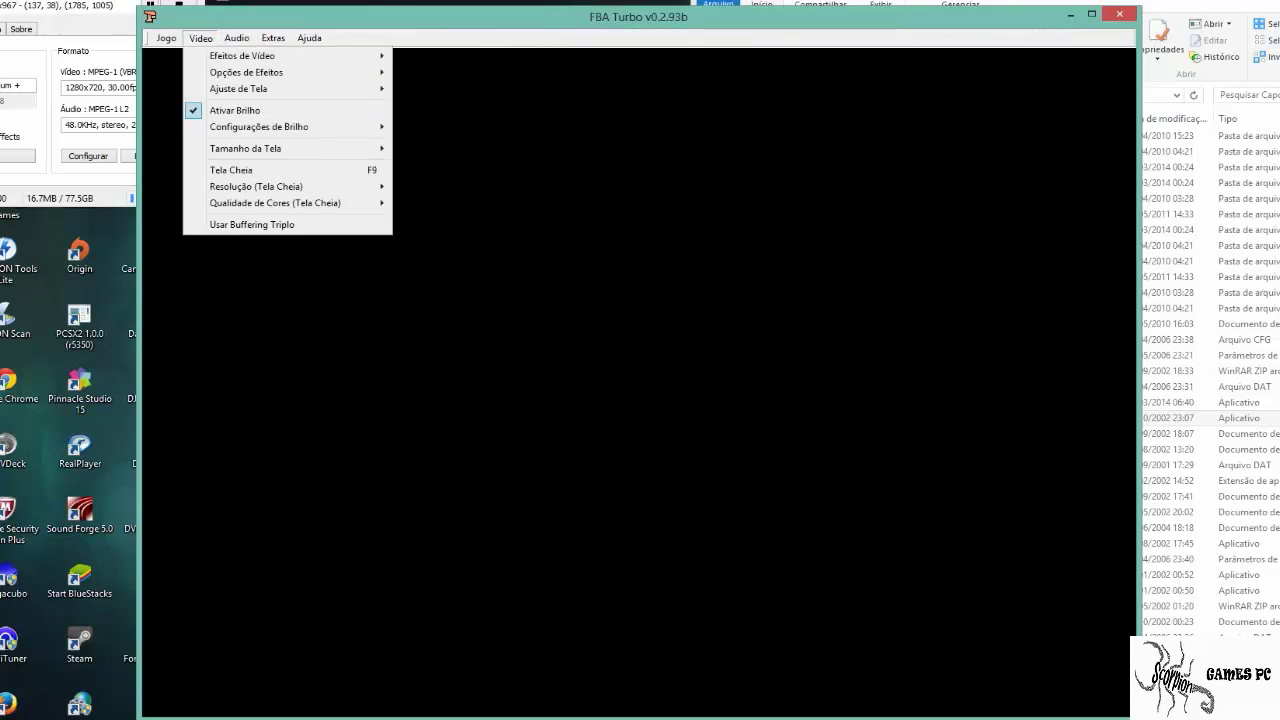
key(Right)
key(Down)
key(Return)
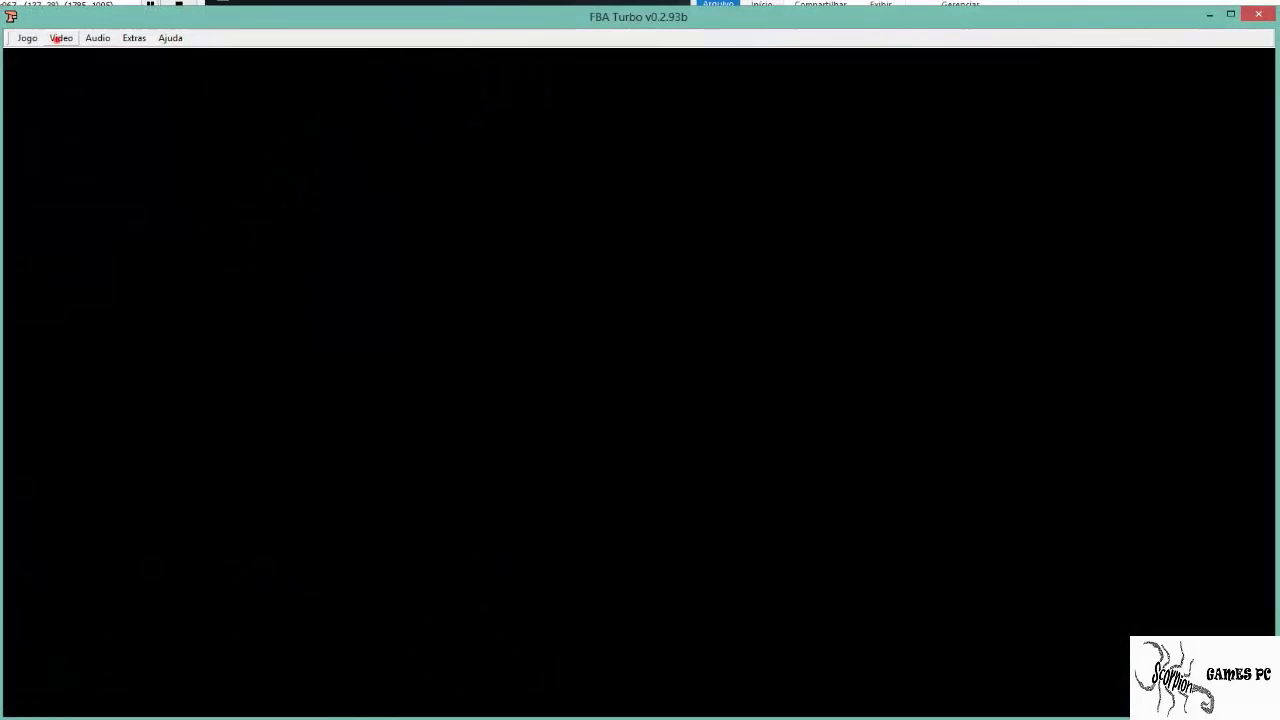
Step: Examine the brightness presets and the screen size options in the video settings
click(61, 38)
key(Down)
key(Up)
key(Up)
key(Down)
key(Right)
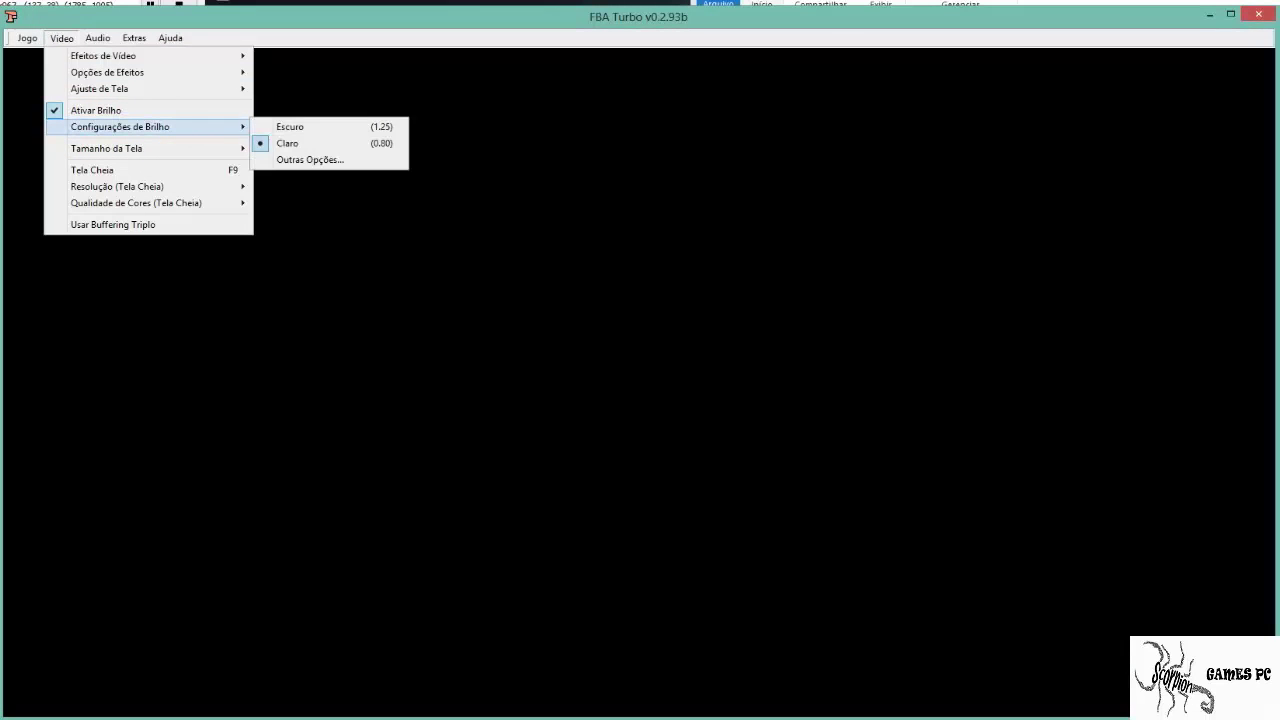
key(Up)
key(Left)
key(Down)
key(Down)
key(Up)
key(Right)
key(Left)
key(Down)
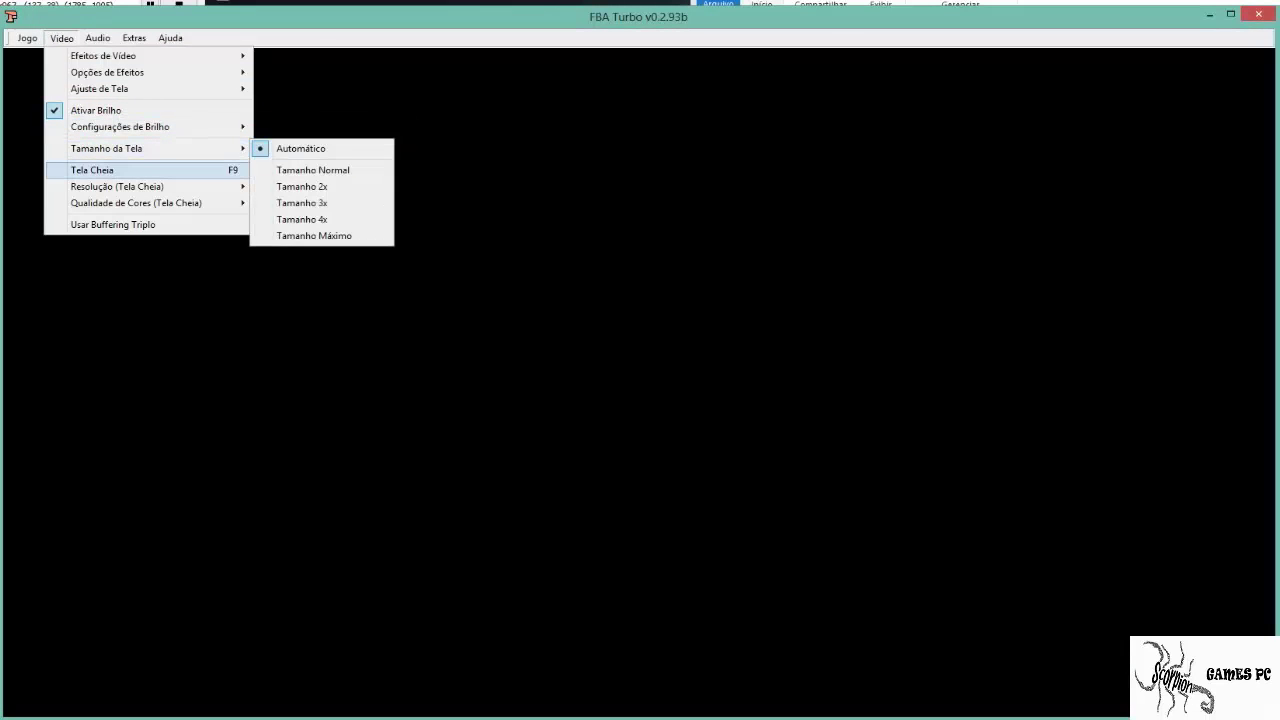
Step: Set the full-screen resolution to 1280 × 960
key(Down)
key(Right)
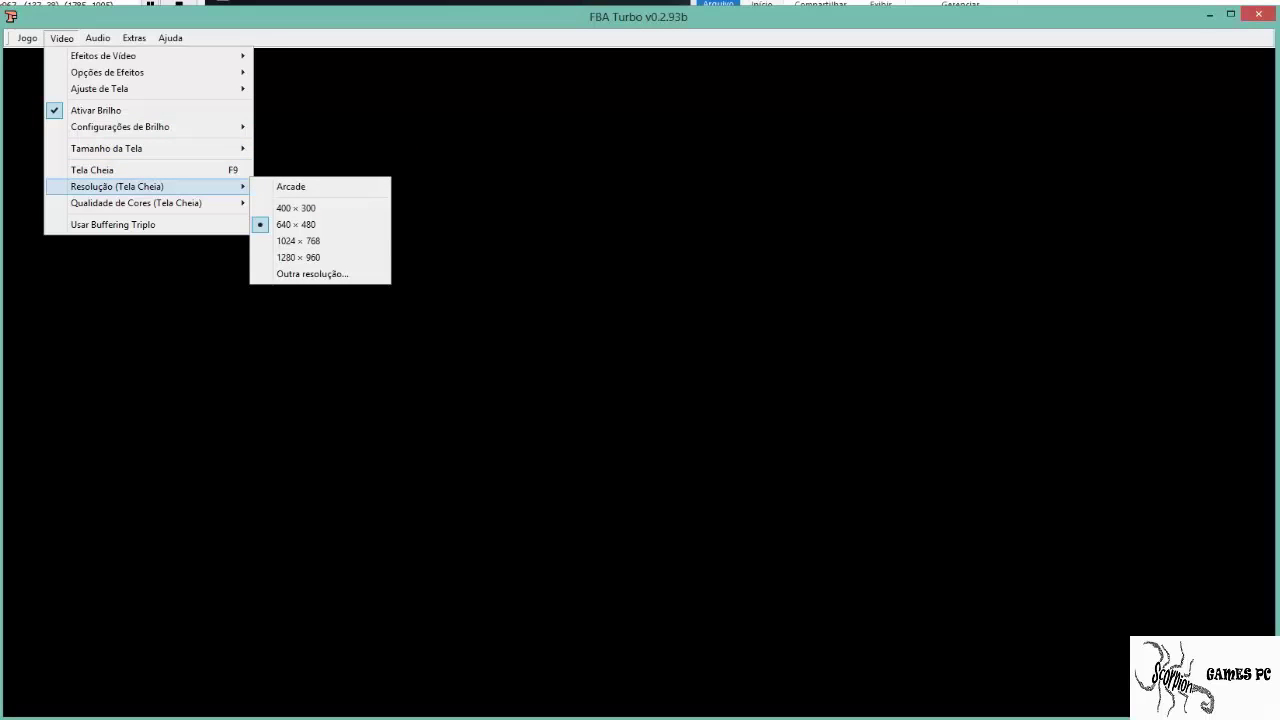
key(Down)
key(Down)
key(Down)
key(Down)
key(Down)
key(Return)
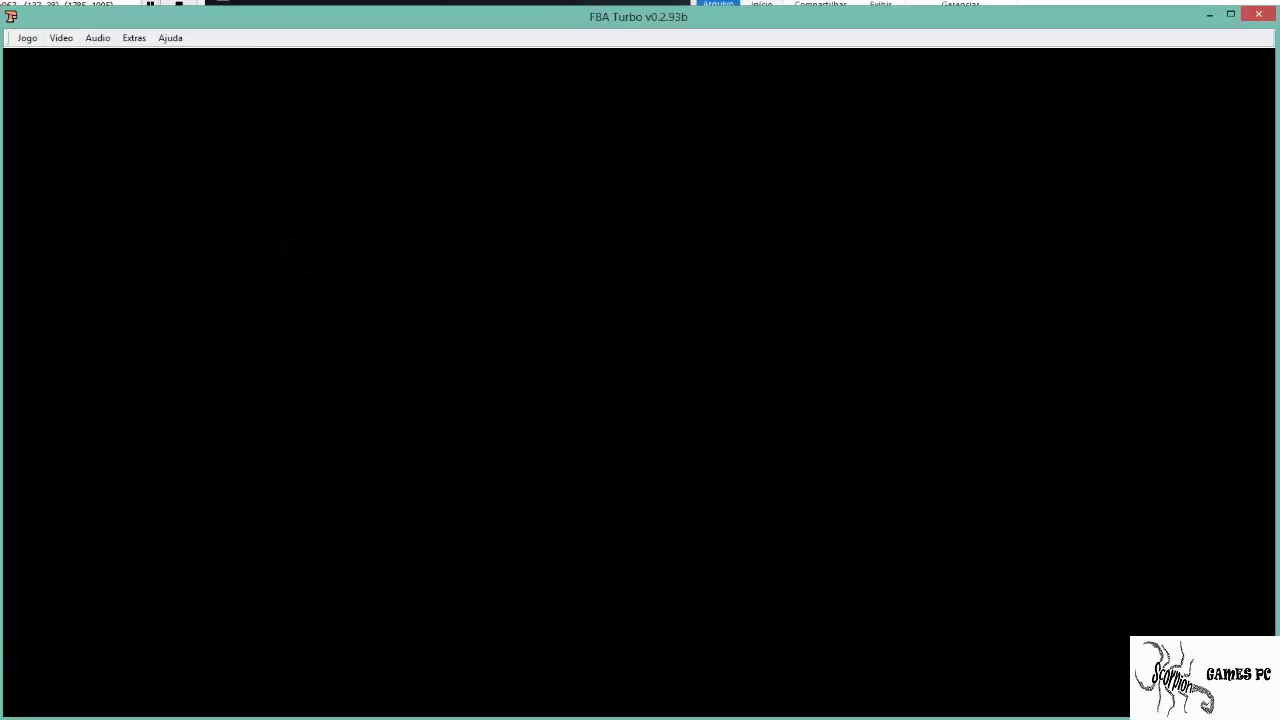
Step: Set the full-screen color quality to 32bit in the video settings
key(alt+v)
key(Down)
key(Down)
key(Down)
key(Down)
key(Down)
key(Down)
key(Down)
key(Down)
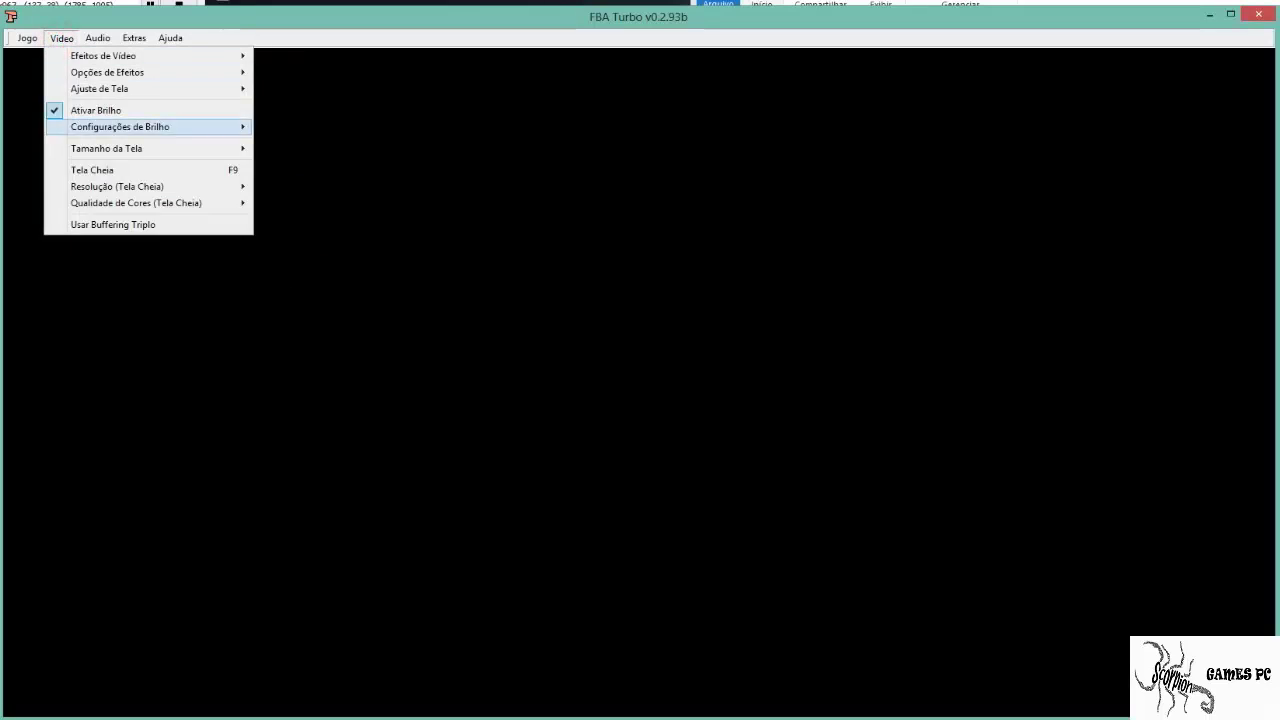
key(Right)
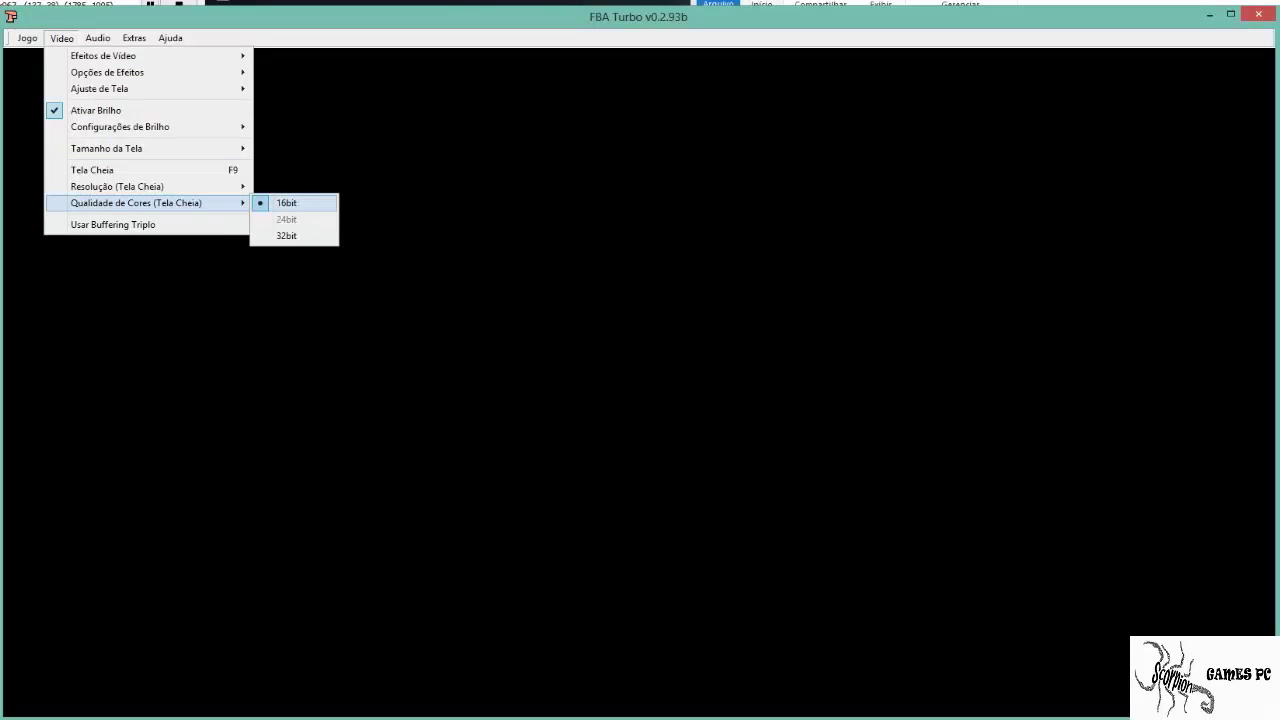
click(281, 235)
Step: Turn on triple buffering (Usar Buffering Triplo) and set the sound frequency to 44100 Hz
click(61, 38)
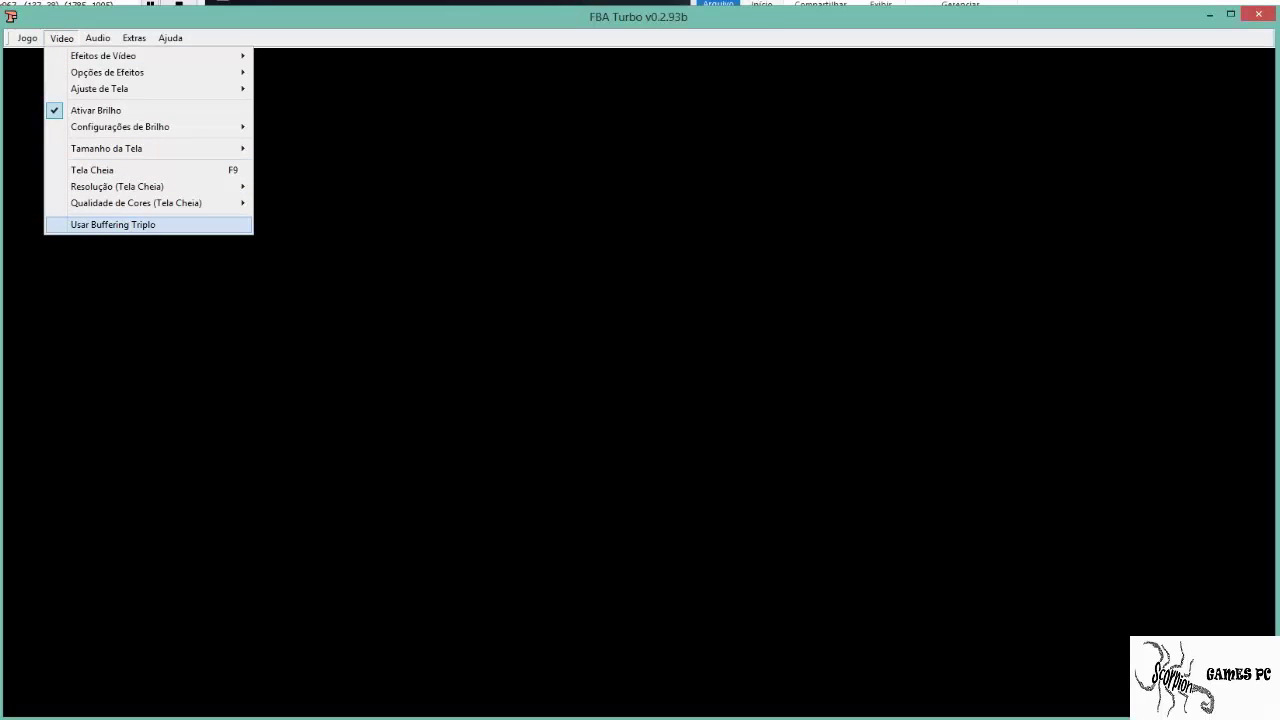
click(106, 225)
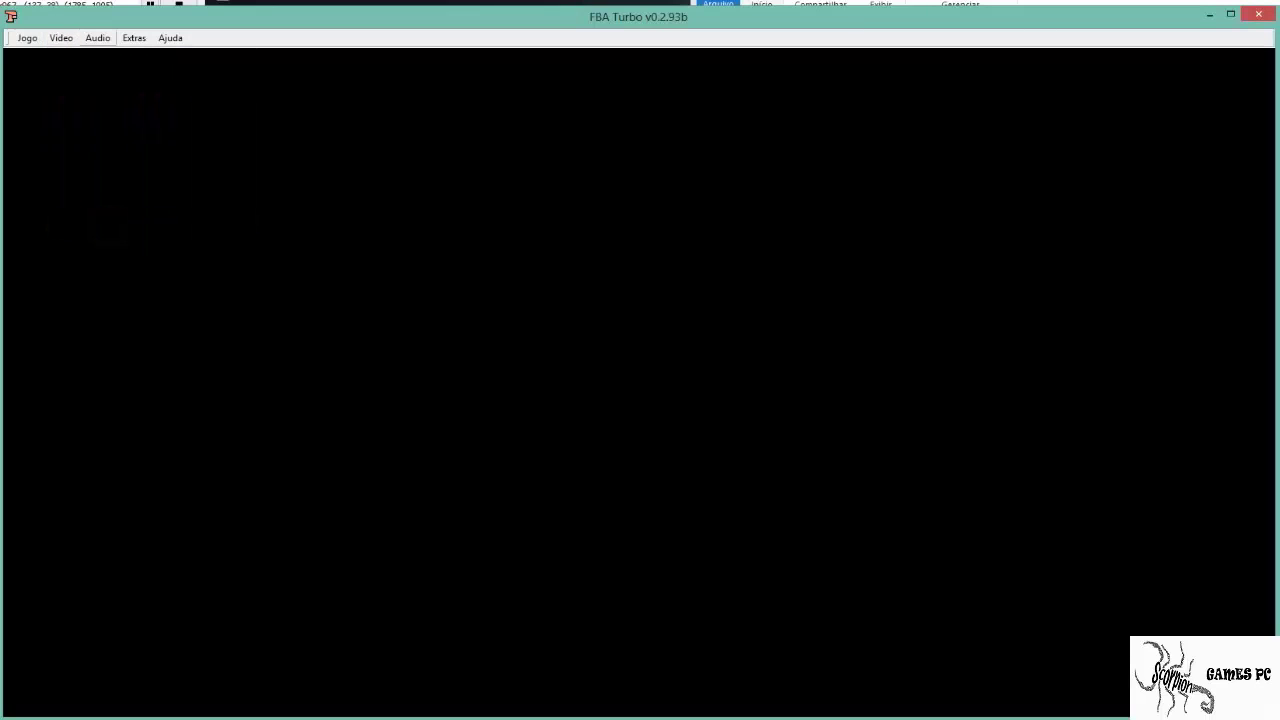
click(98, 38)
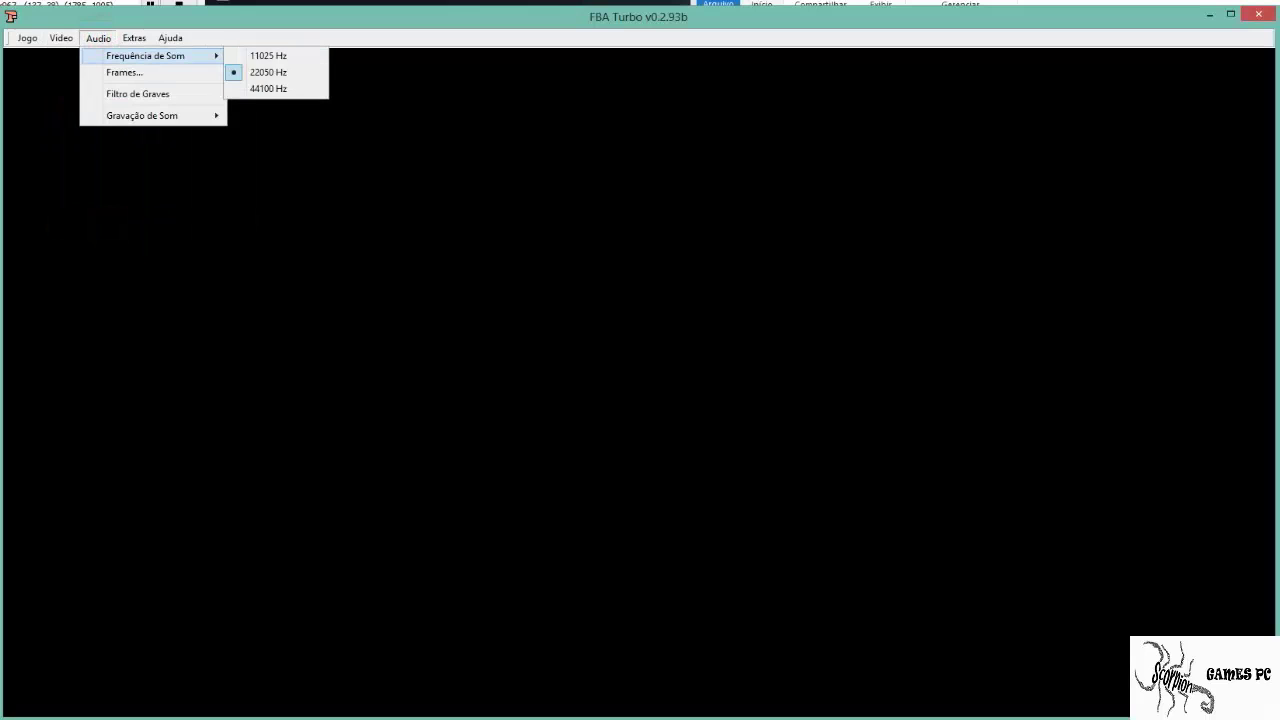
click(262, 89)
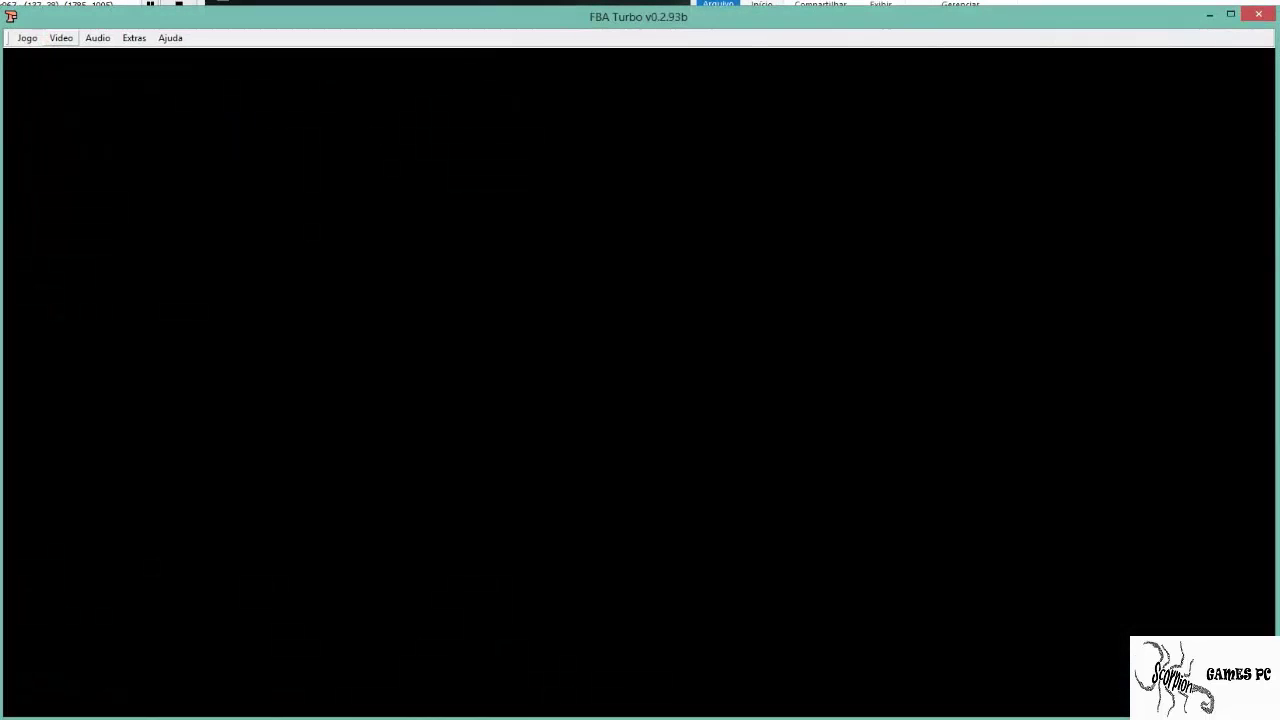
click(61, 38)
mouse_move(98, 38)
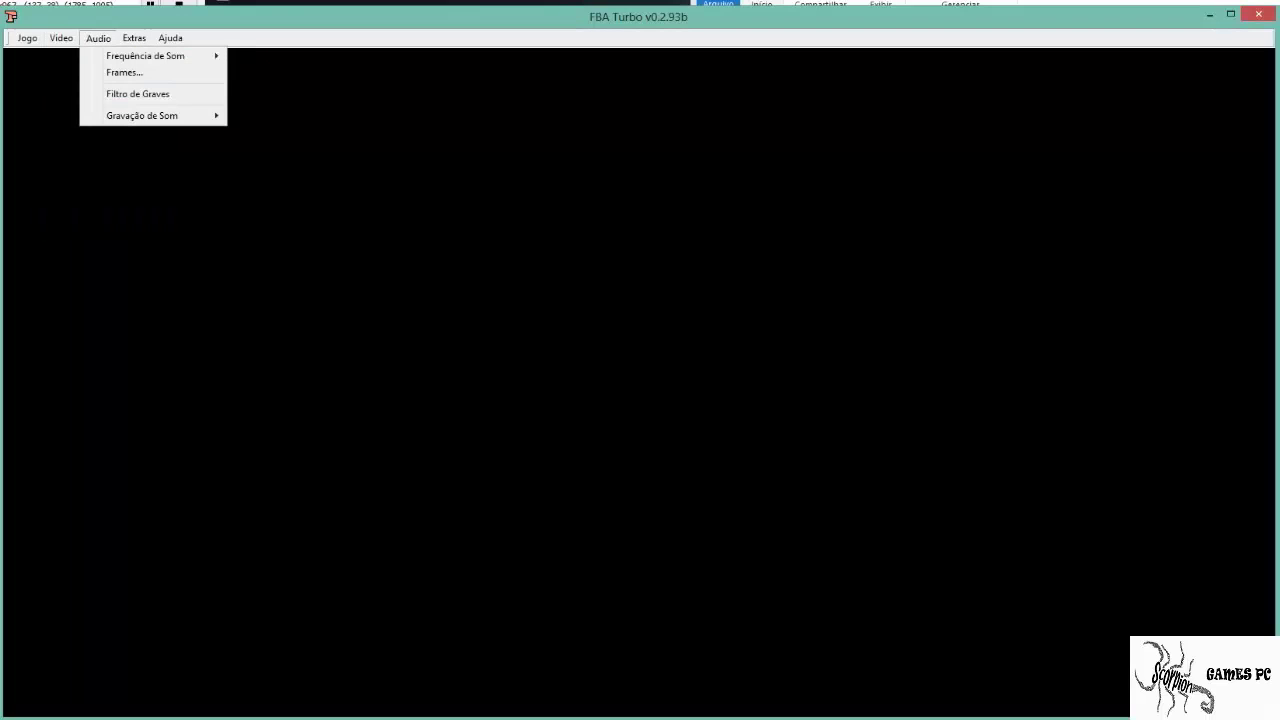
key(Right)
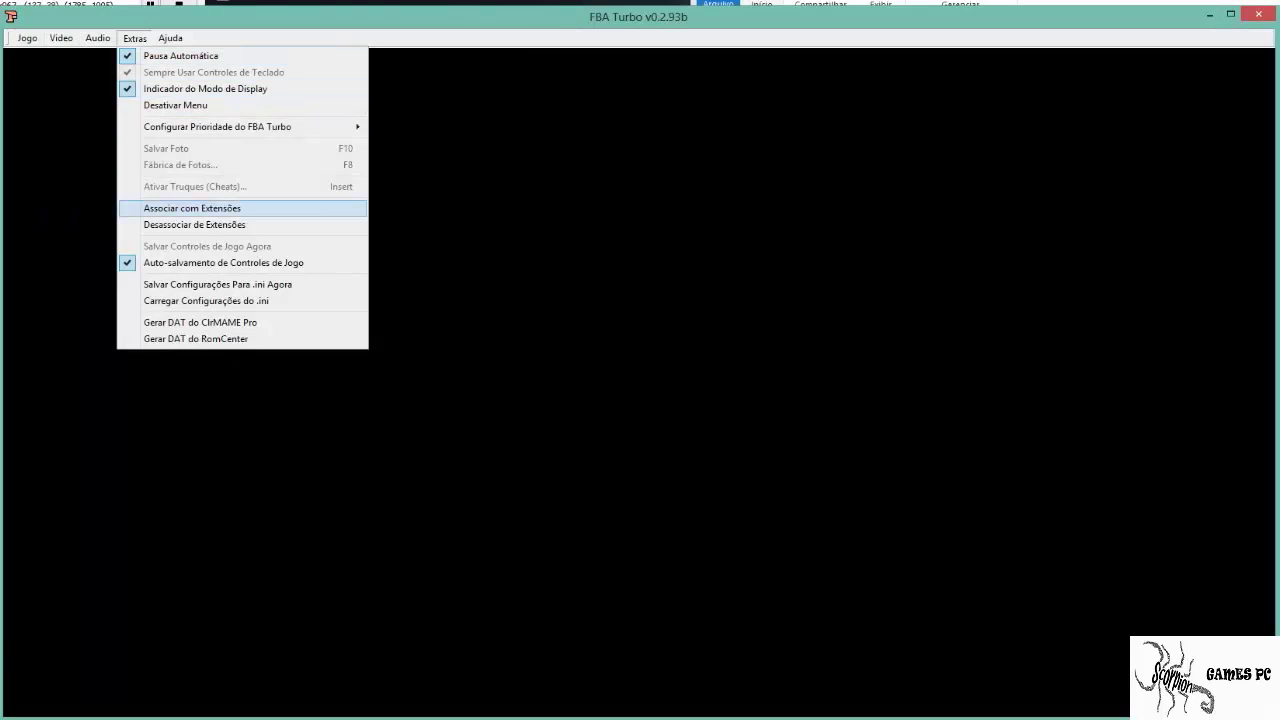
mouse_move(217, 127)
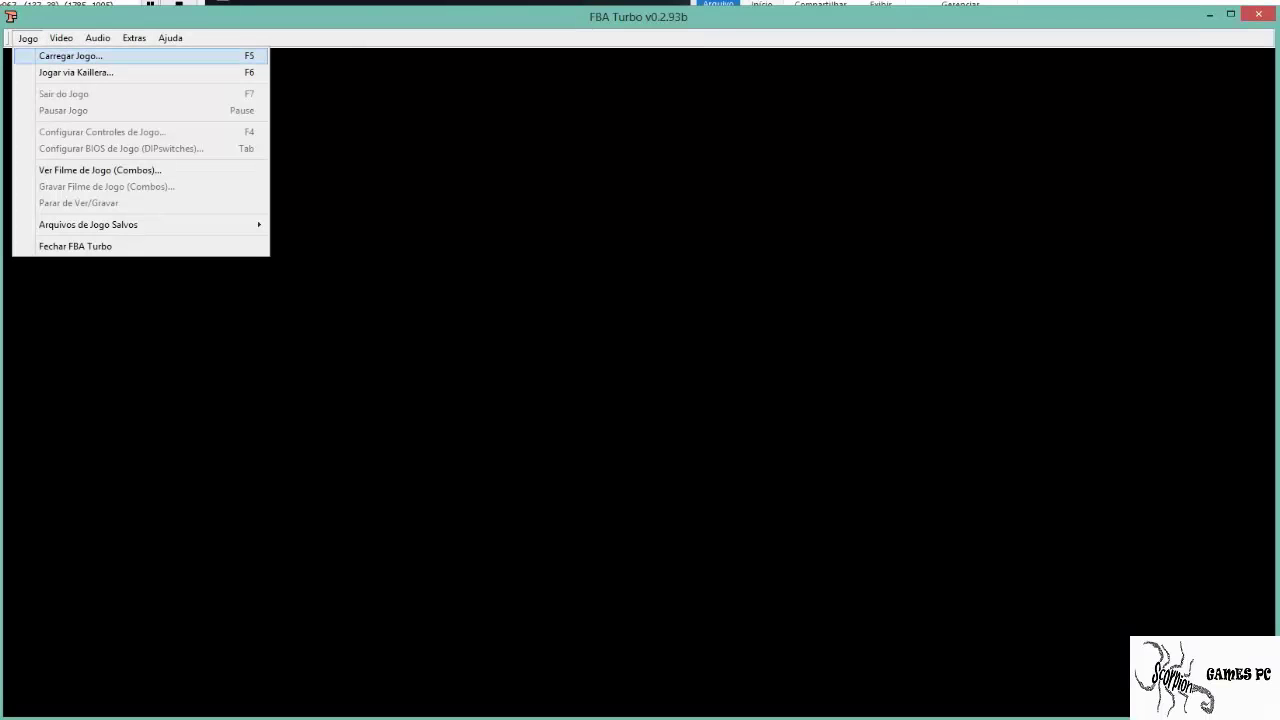
Step: Load the game Cadillacs and Dinosaurs (World) from the list of available ROMs
click(36, 56)
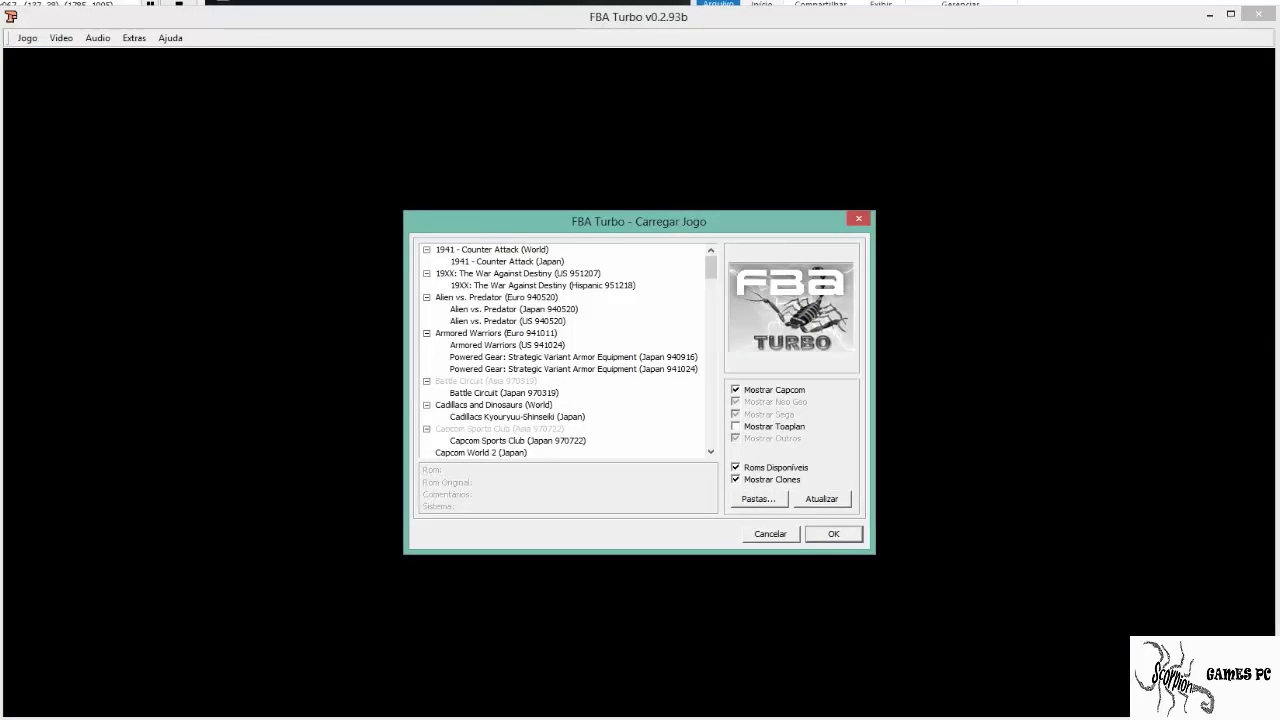
scroll(570, 352, down, 2)
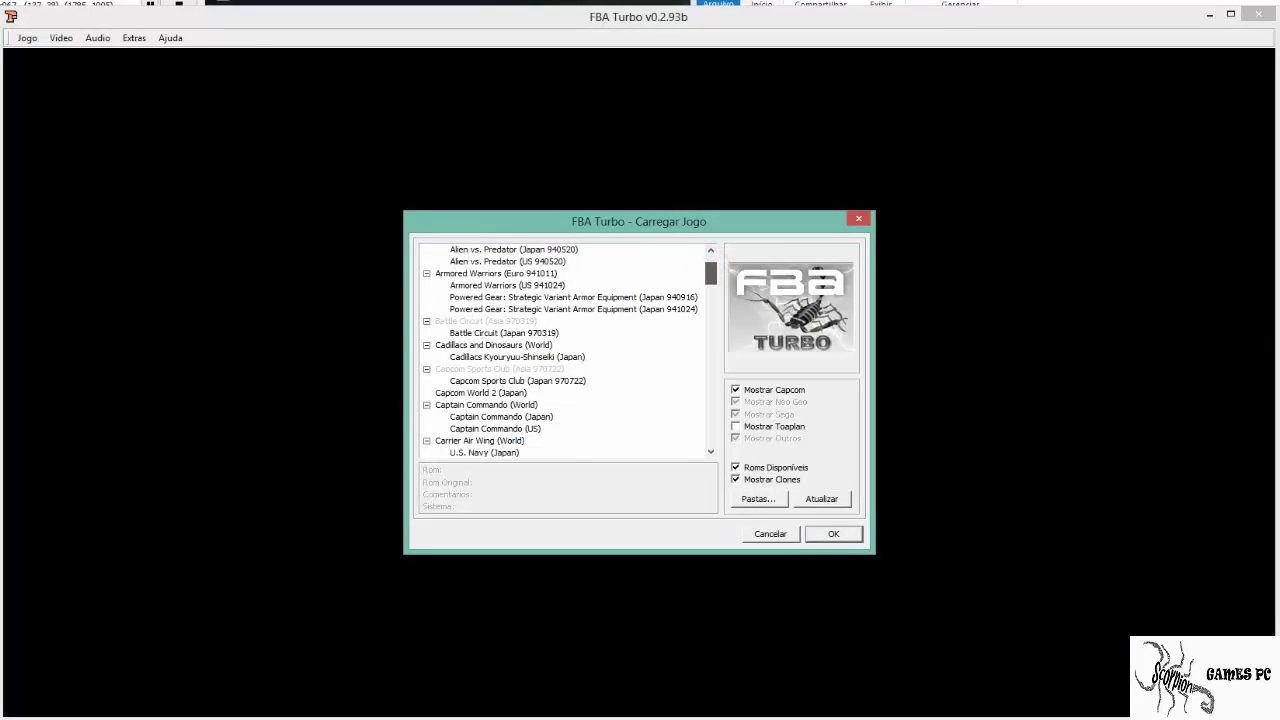
scroll(570, 351, up, 2)
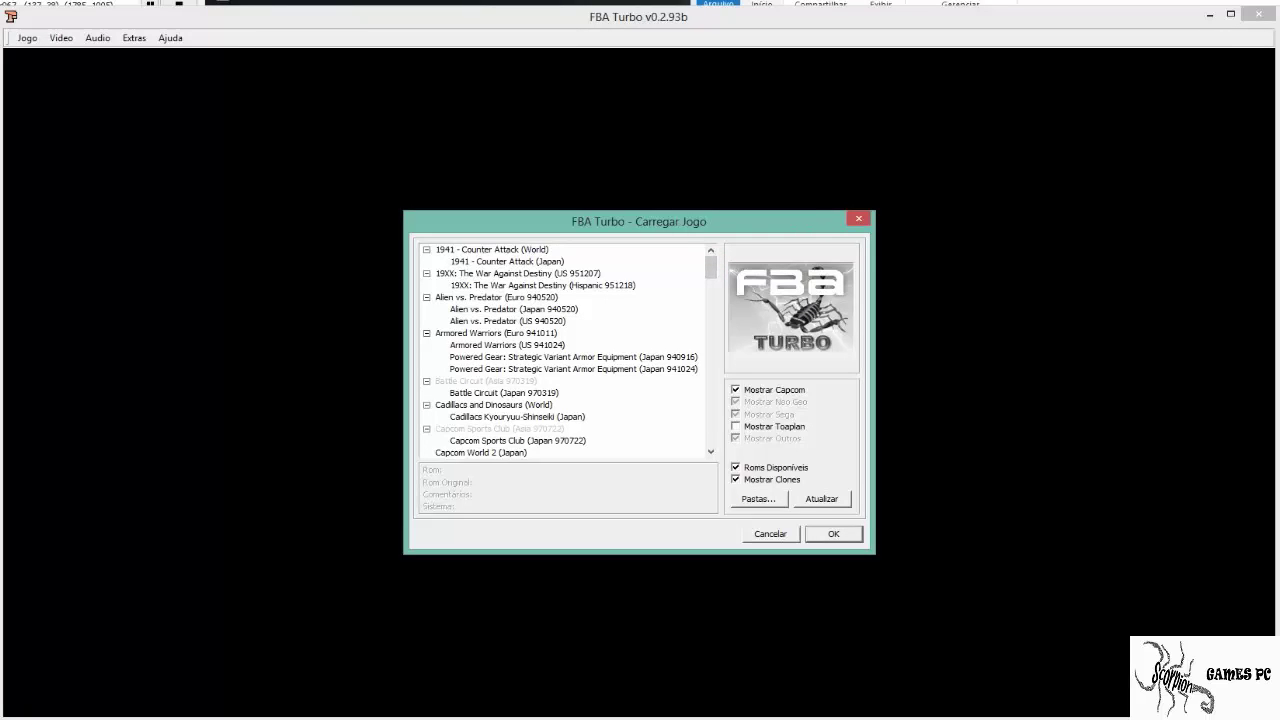
double_click(501, 405)
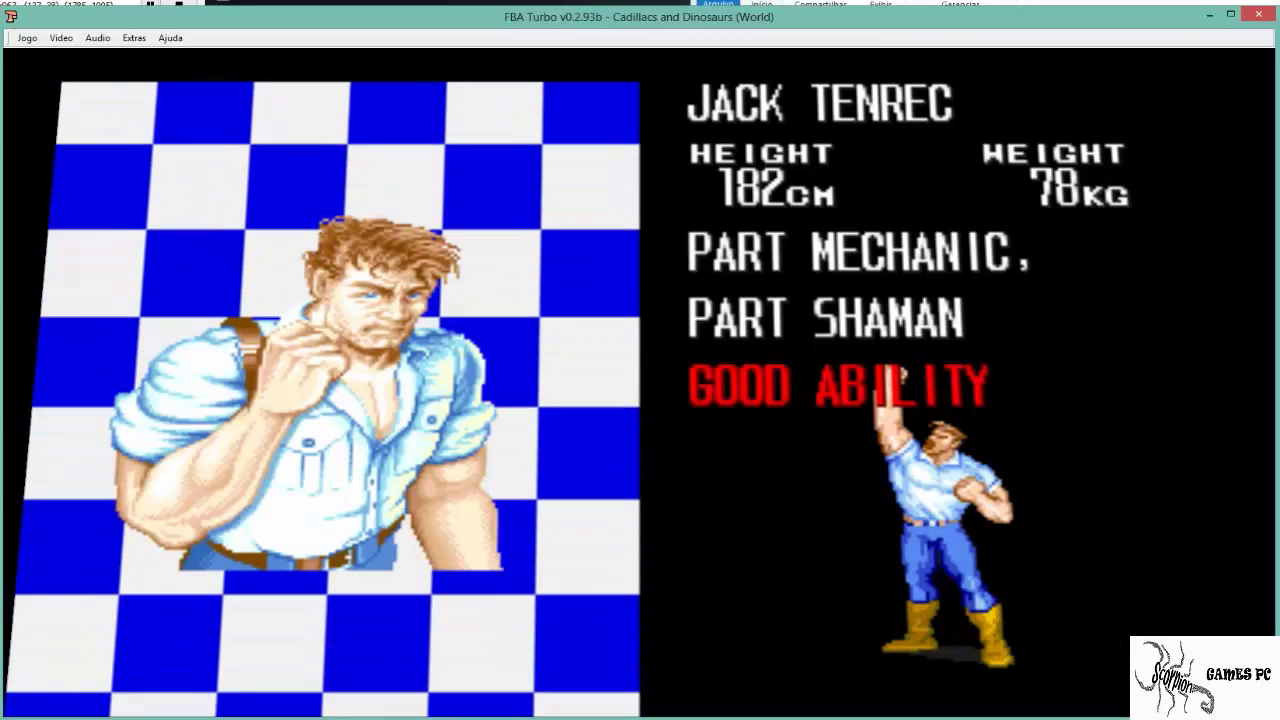
Step: Insert coins for player one and start a one-player game
key(5)
key(5)
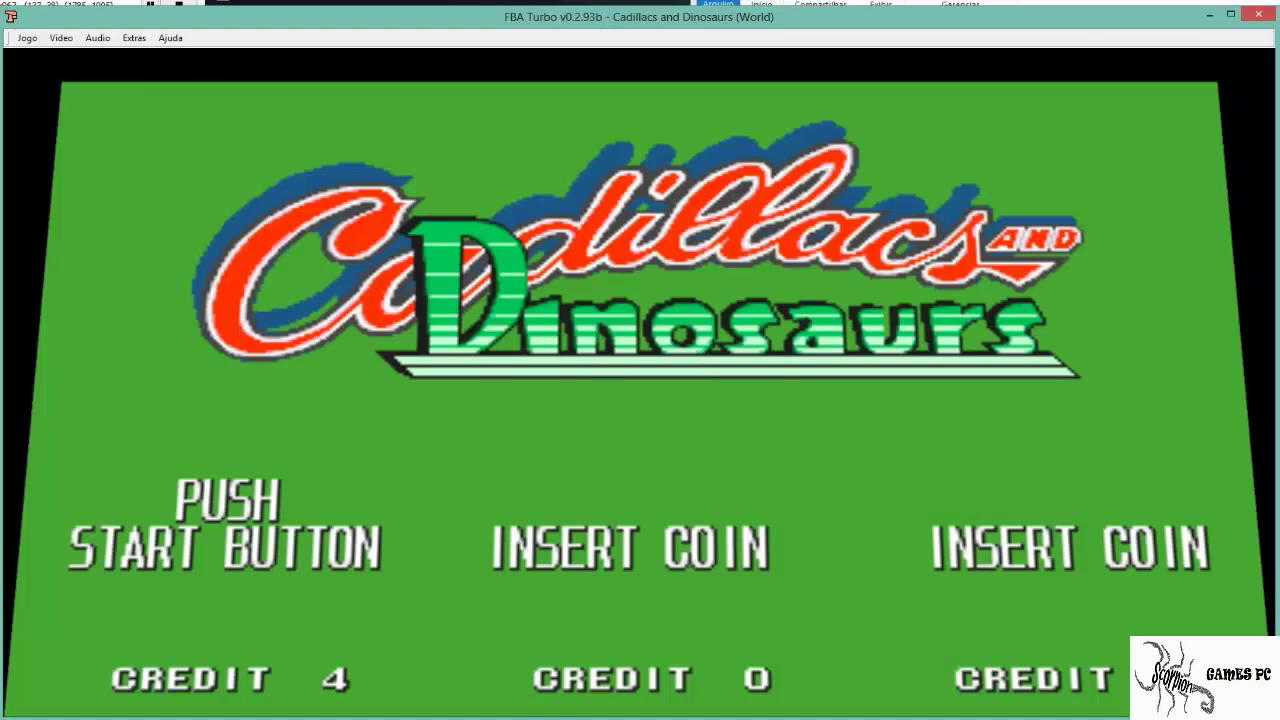
key(1)
Step: Choose Hannah as player one's character on the selection screen
key(Right)
key(Right)
key(Right)
key(Left)
key(Left)
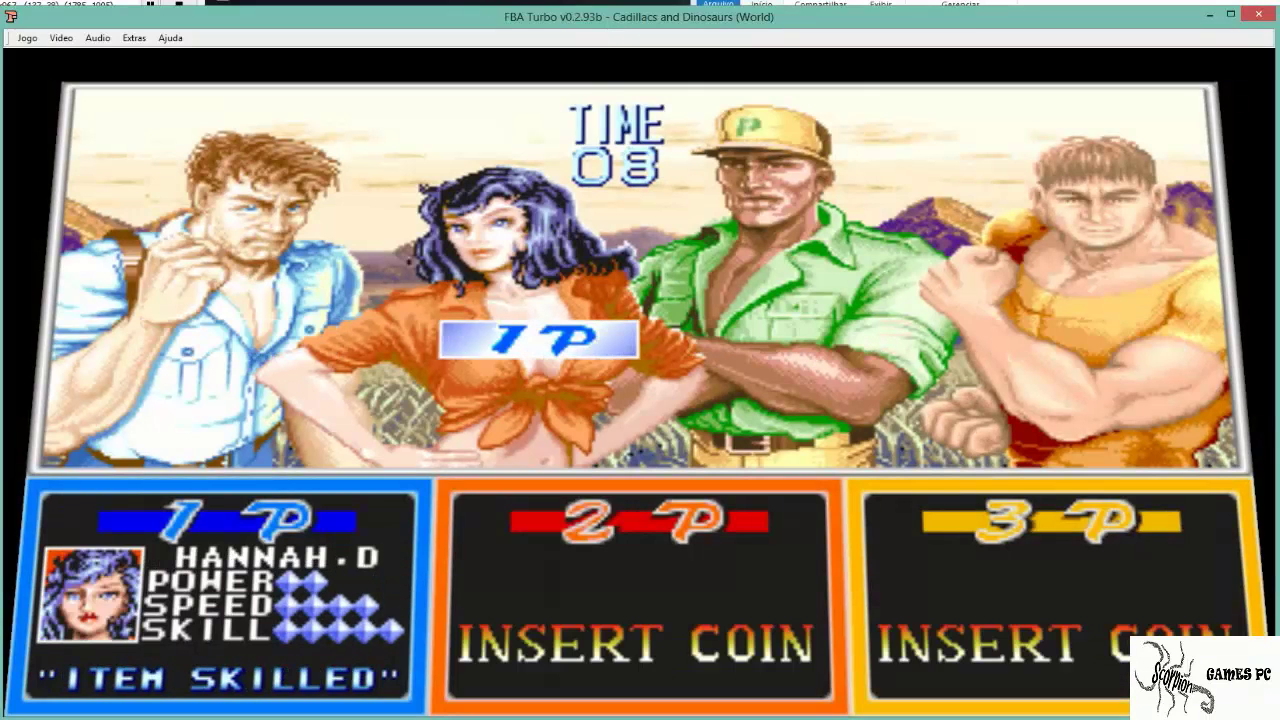
key(z)
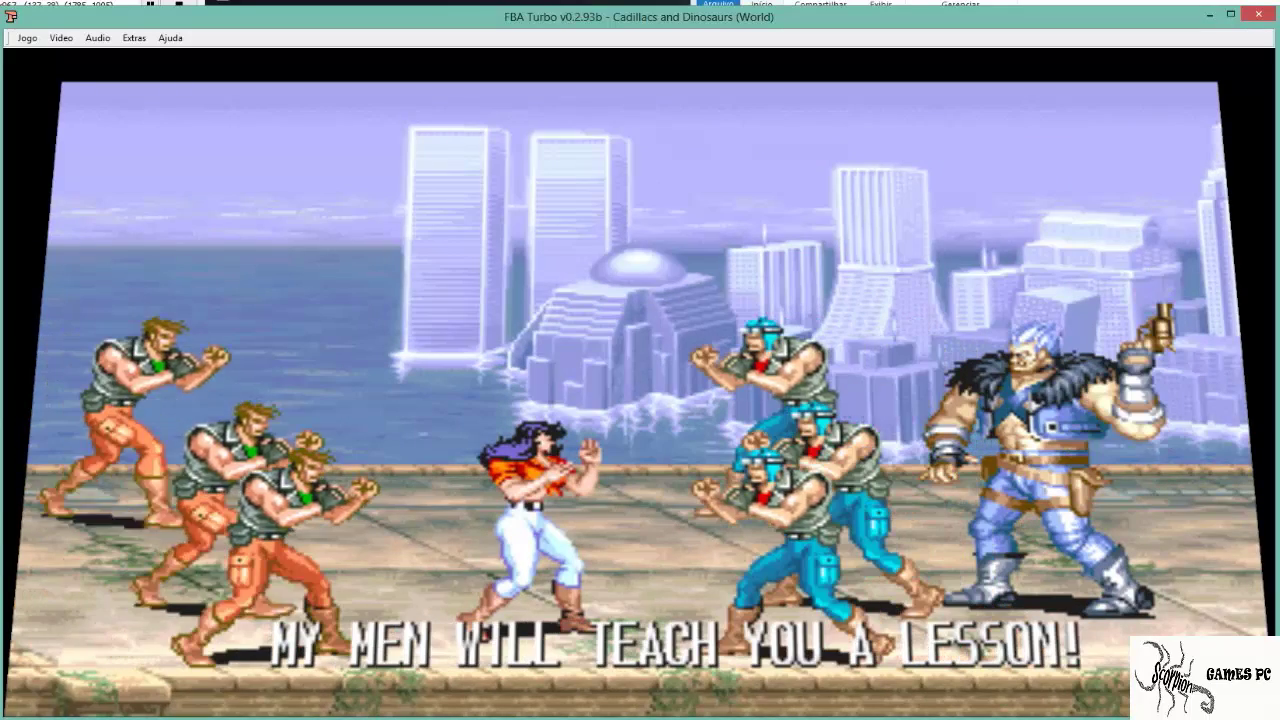
Step: Advance along the top of the building and knock down the first Ferris thug with jumps and attacks
key(Up)
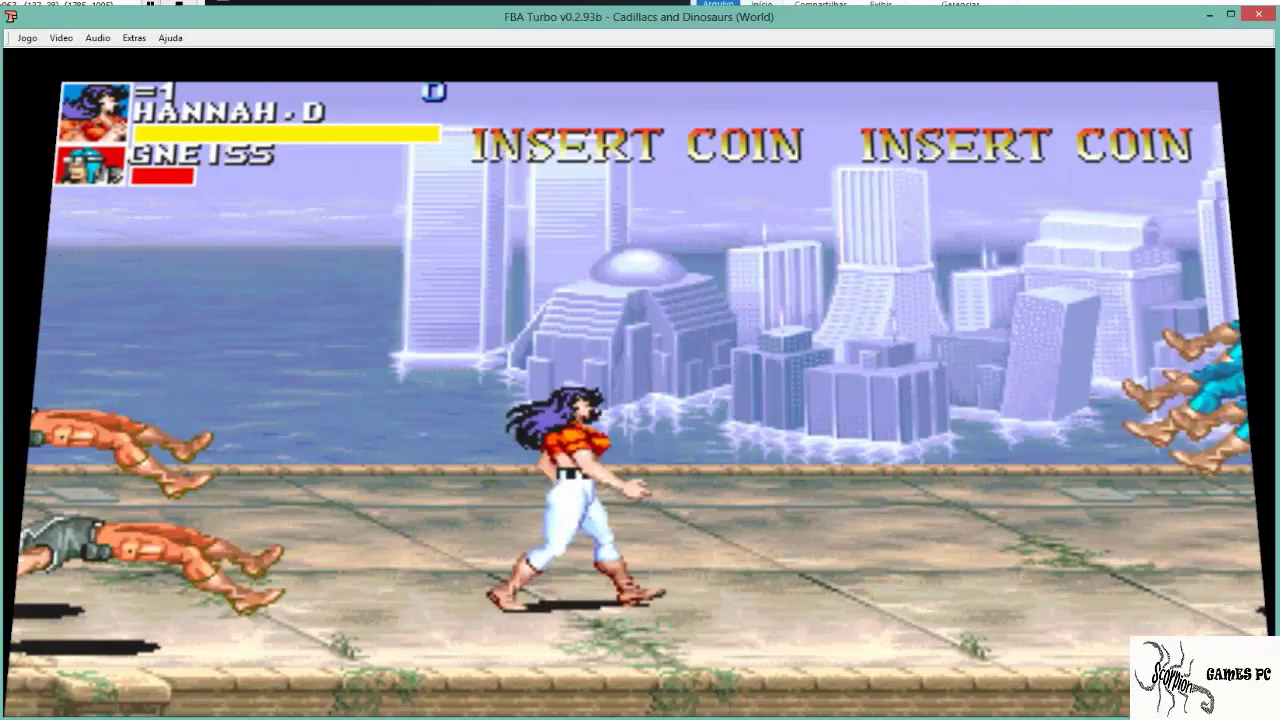
key(Right)
key(Right)
key(x)
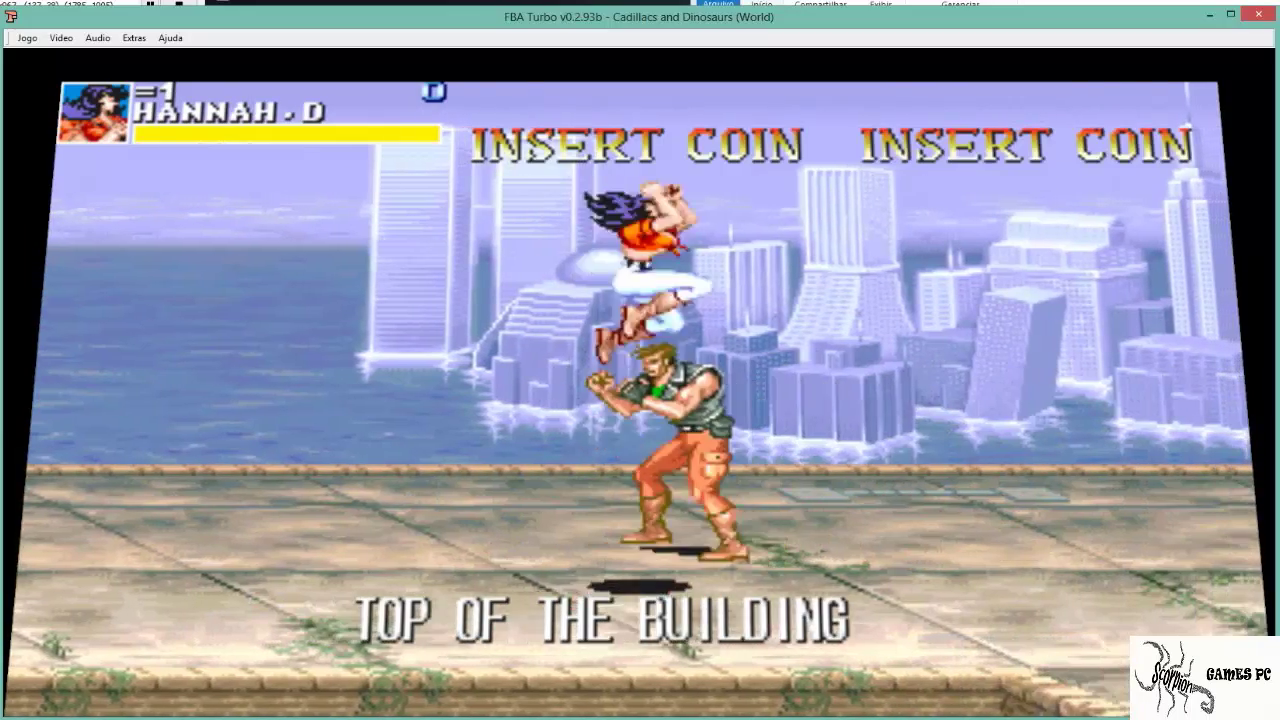
key(Left)
key(z)
key(Up)
key(z)
key(z)
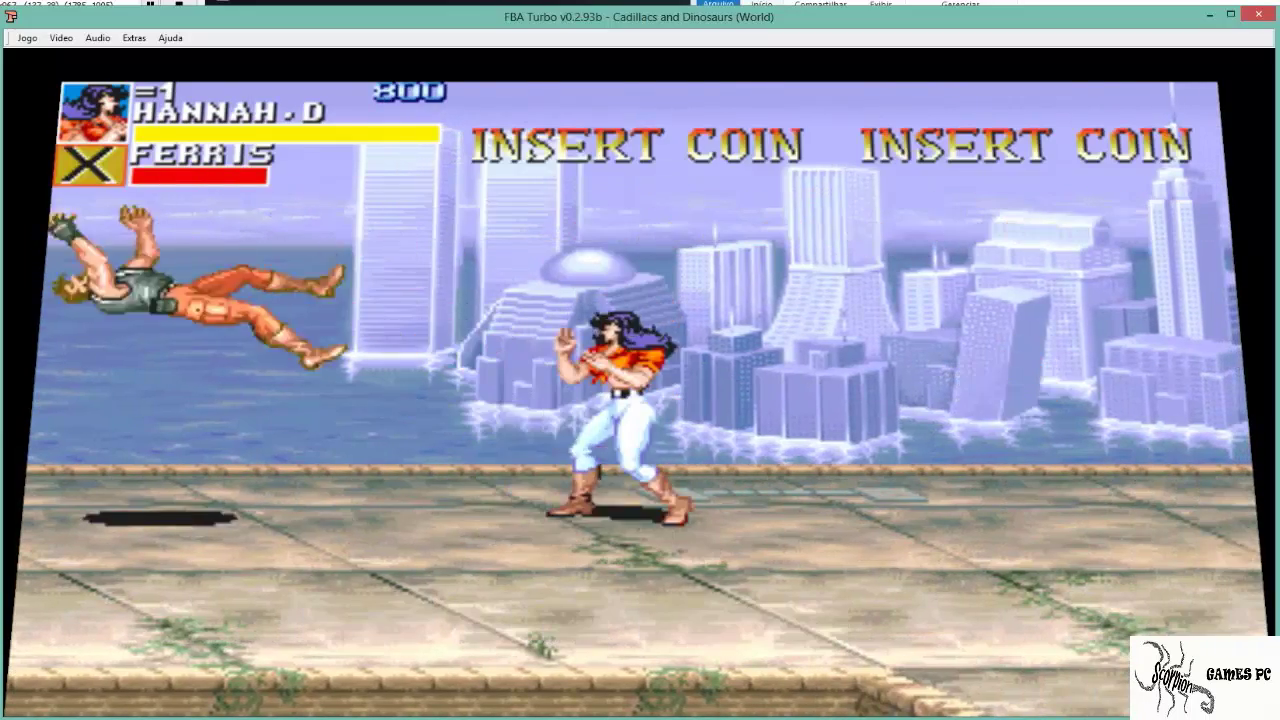
Step: Move Hannah along the rooftop to the wall with the pipes, attacking the thugs on the way
key(Right)
key(Right)
key(x)
key(z)
key(z)
key(Left)
key(z)
key(z)
key(z)
key(z)
key(Right)
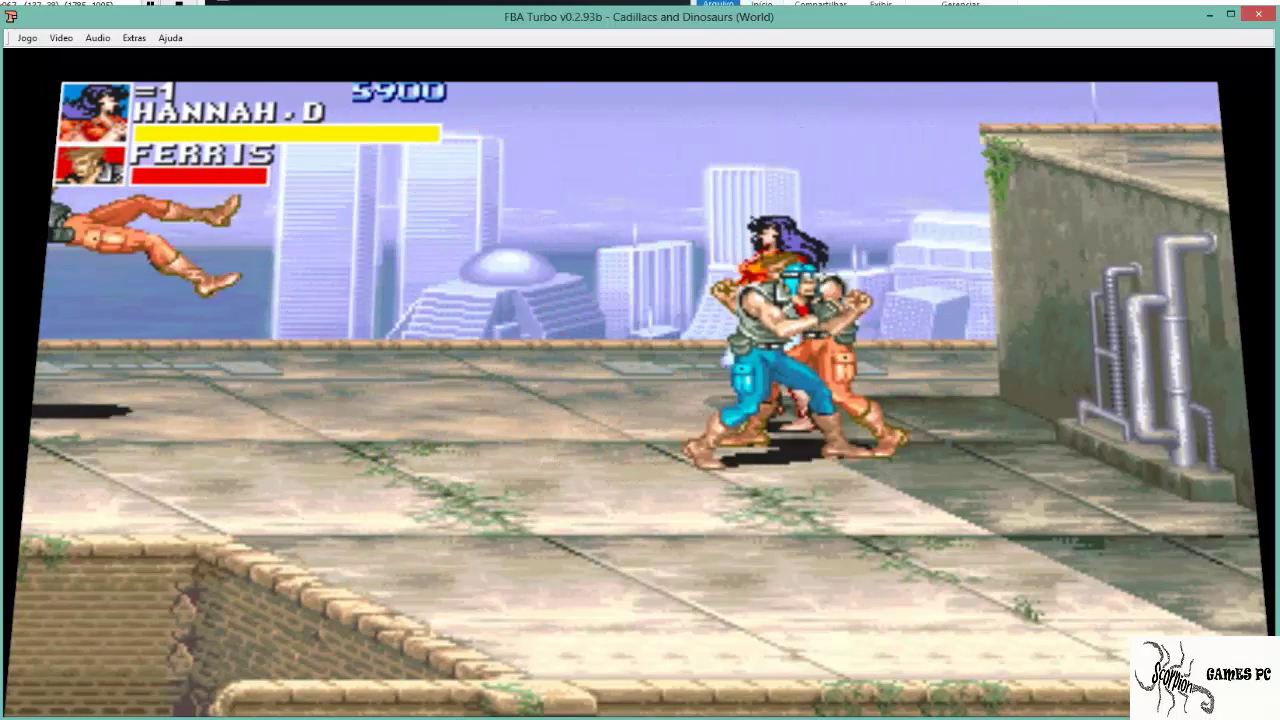
key(z)
key(z)
key(Down)
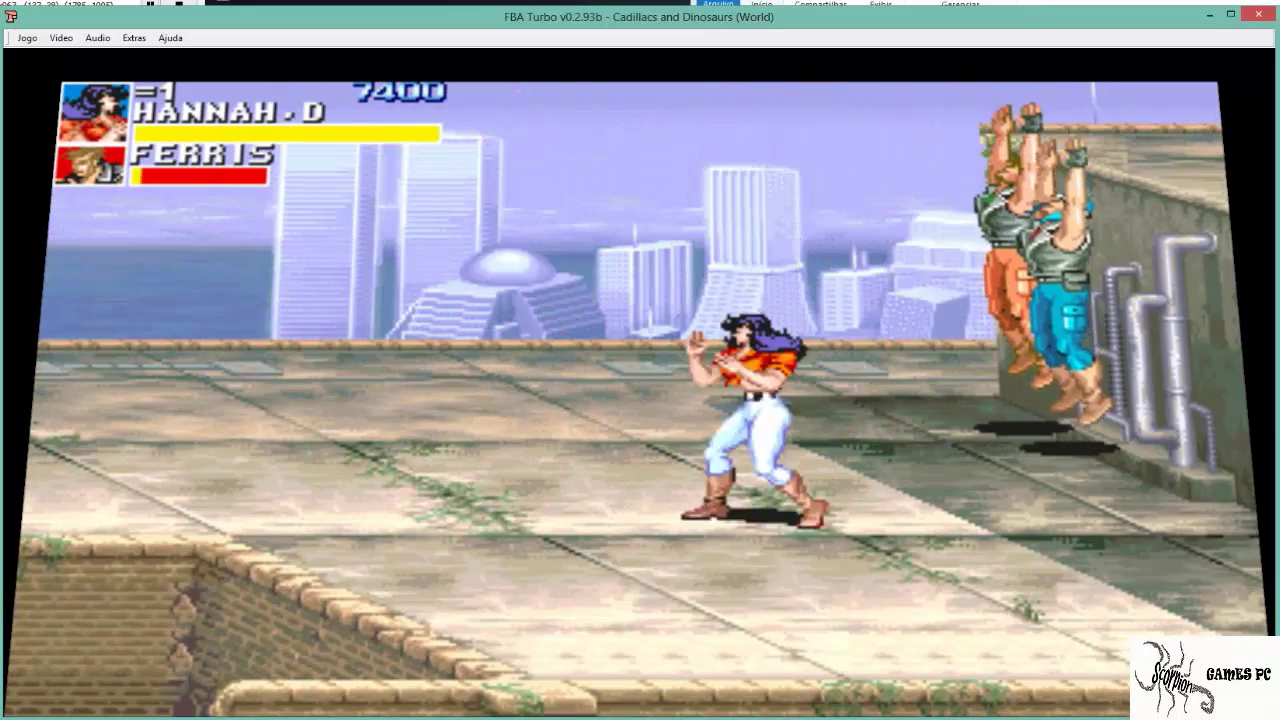
Step: Defeat the remaining rooftop thugs near the pipes with repeated running moves, jumps and attacks
key(Left)
key(Right)
key(Right)
key(x)
key(Left)
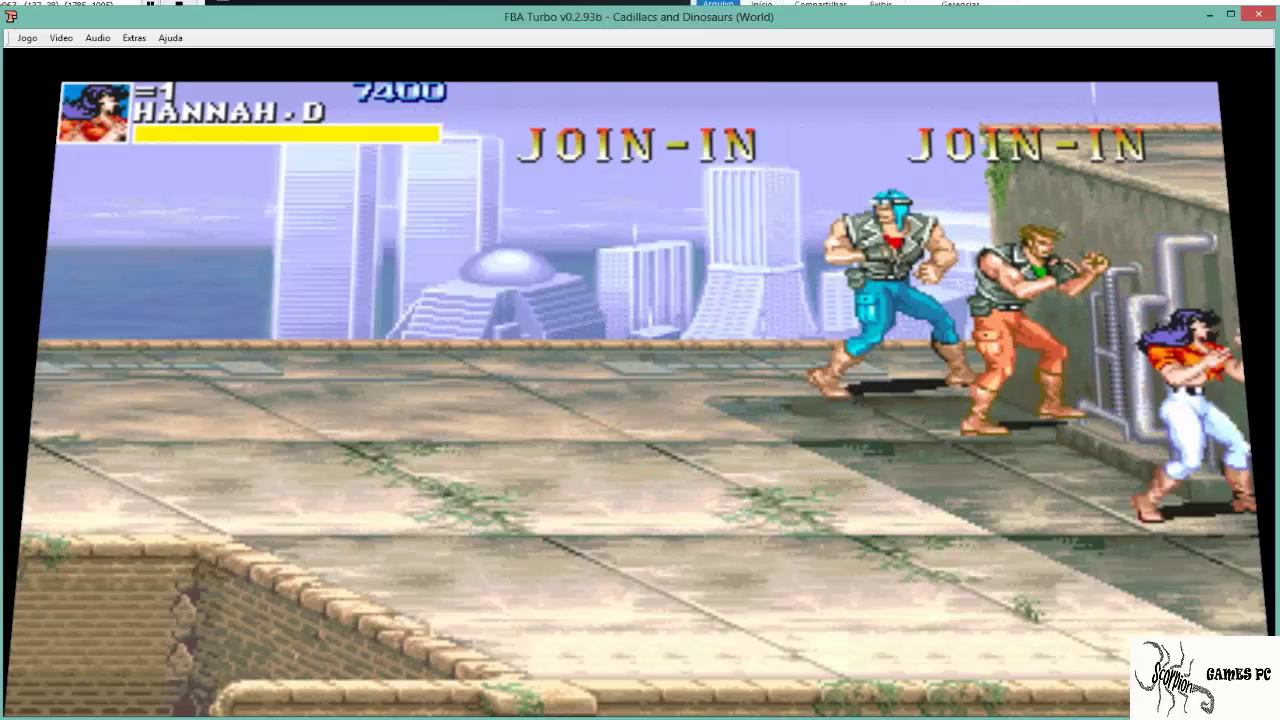
key(Left)
key(x)
key(Right)
key(x)
key(z)
key(Left)
key(Left)
key(x)
key(Right)
key(Right)
key(x)
key(z)
key(Left)
key(Down)
key(z)
key(z)
key(Right)
key(z)
key(Left)
Step: Walk Hannah past the broken pipes to the metal door and enter the building
key(Down)
key(Down)
key(Right)
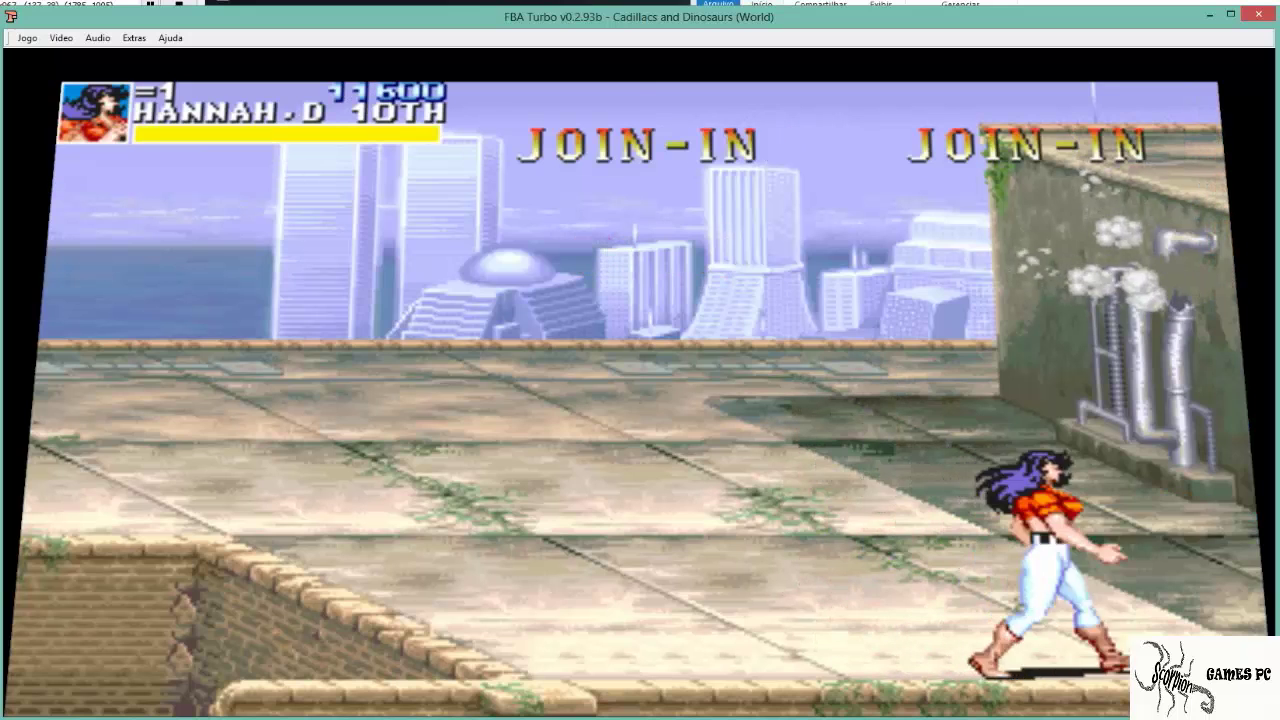
key(Right)
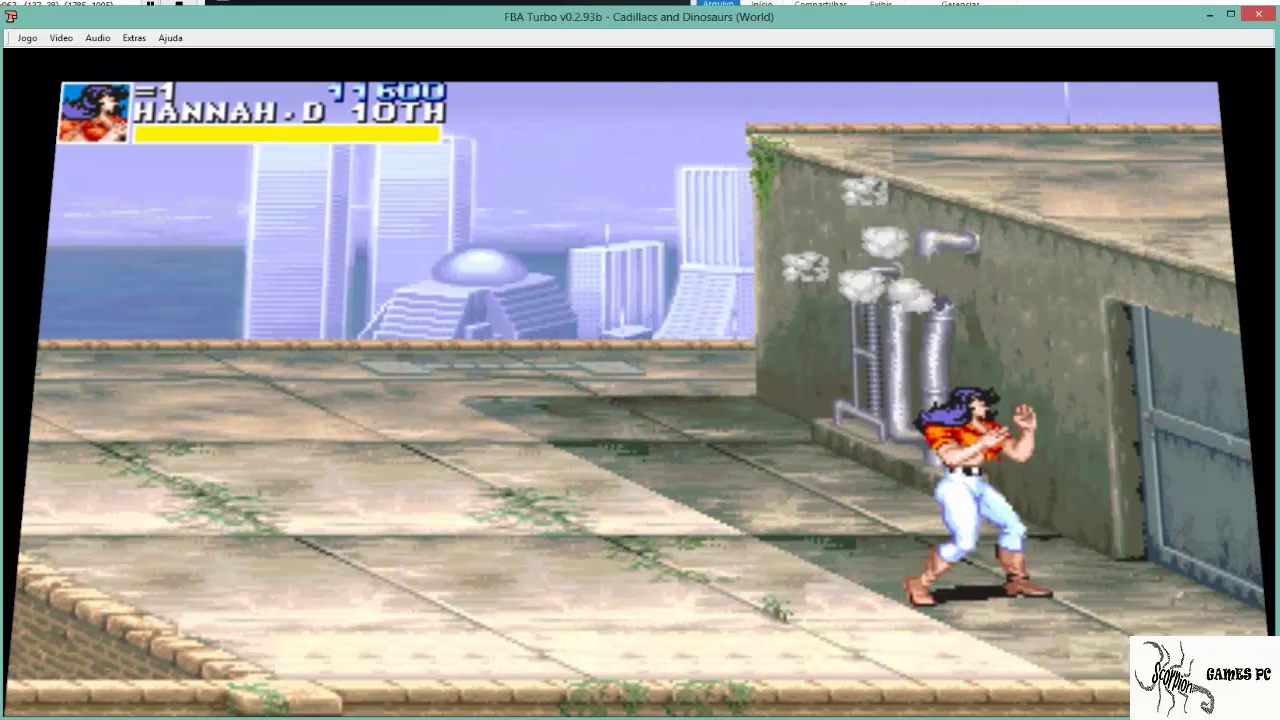
key(Right)
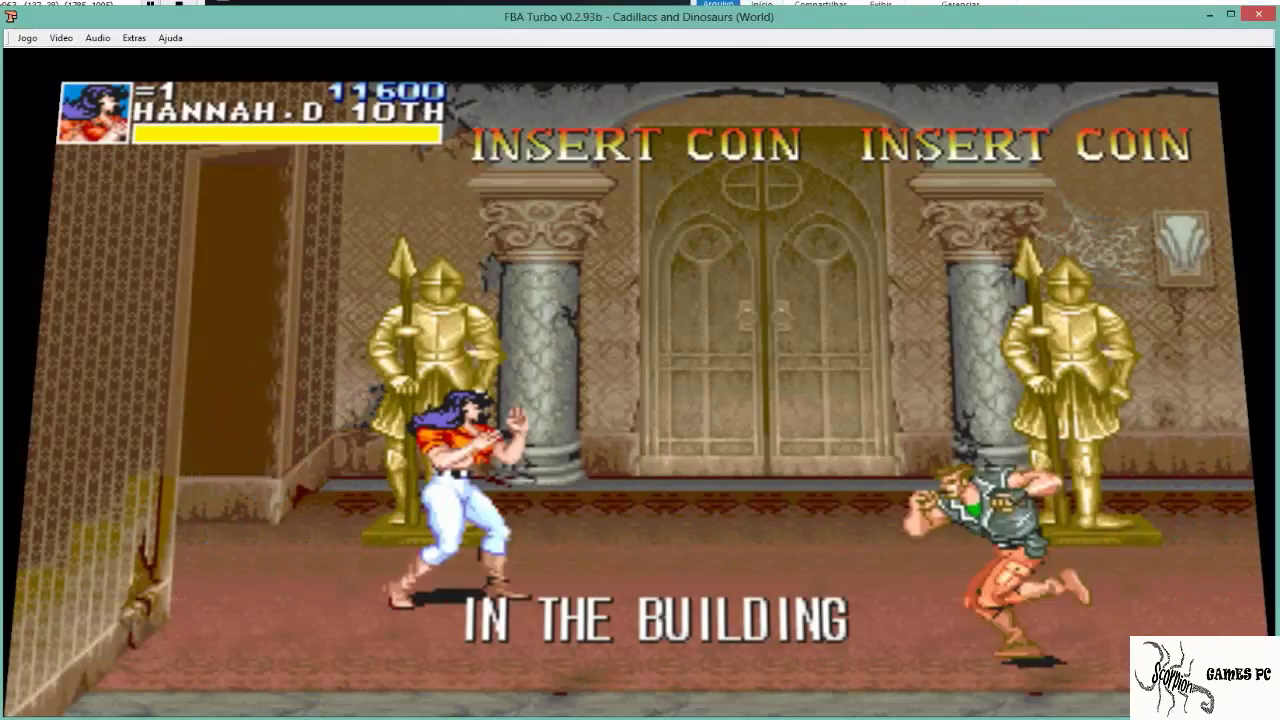
Step: Approach the Ferris thug in the hall with the armor statues and beat him with repeated attacks
key(Right)
key(z)
key(Right)
key(z)
key(z)
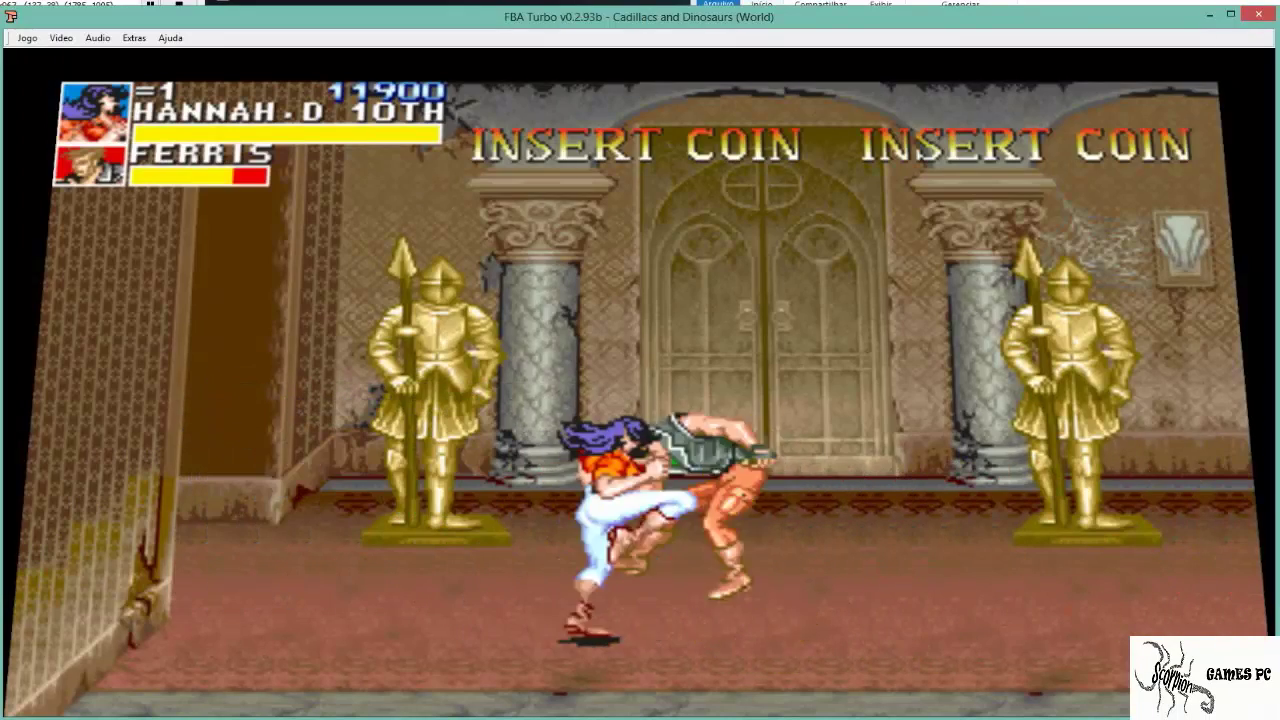
key(z)
Step: Move Hannah up toward the open doorway and knock away the Punk enemy with repeated attacks
key(Down)
key(Up)
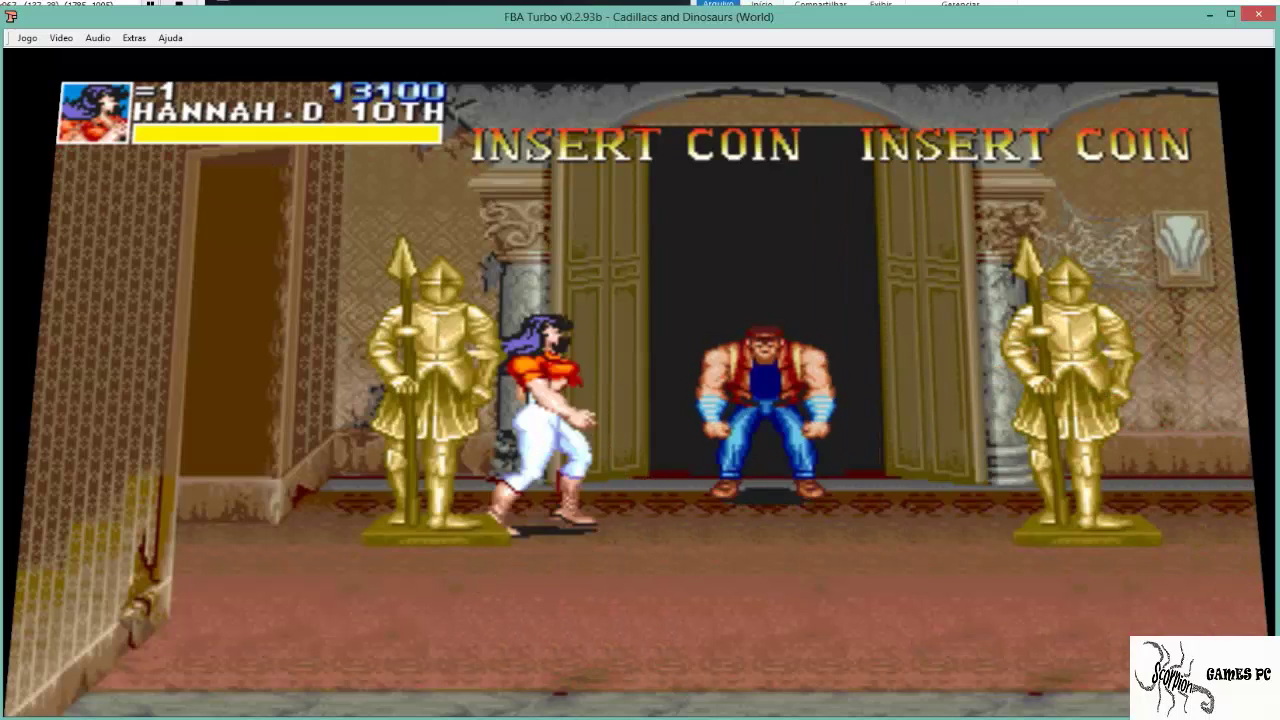
key(z)
key(z)
key(z)
key(z)
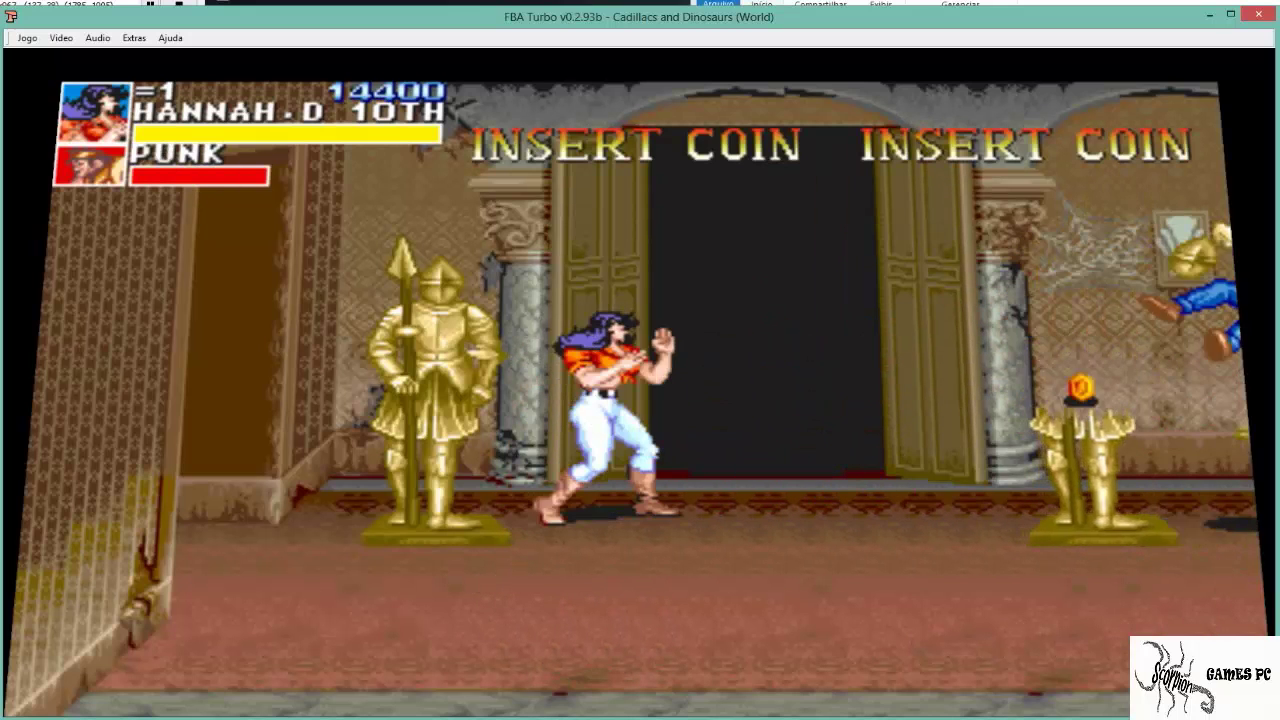